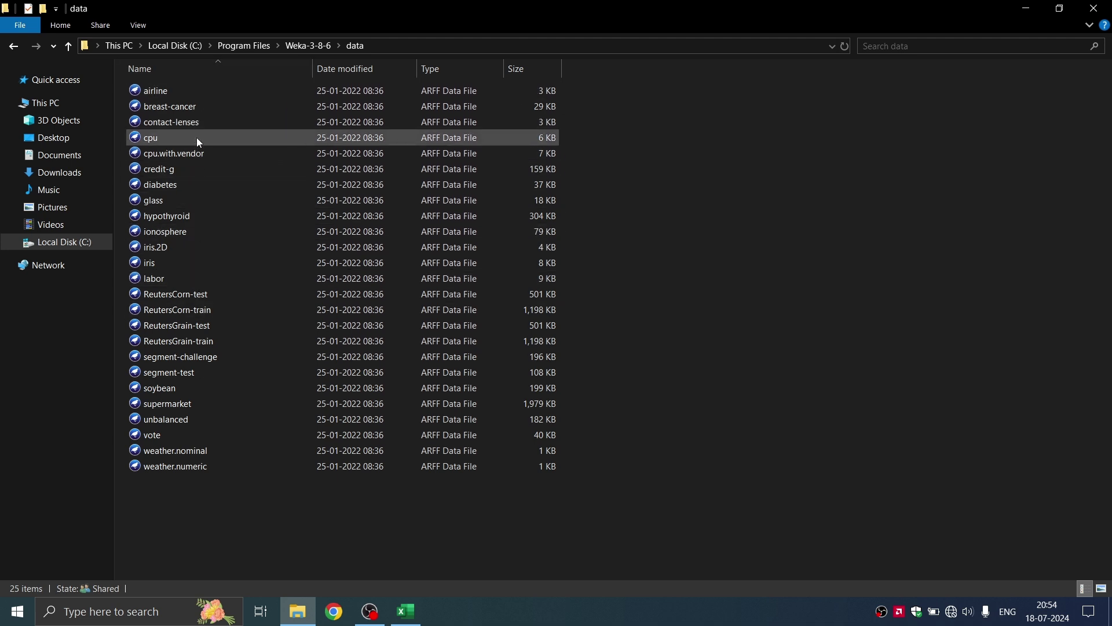
Open credit-g from the Weka-3-8-6 data folder in Weka Explorer
double_click(187, 172)
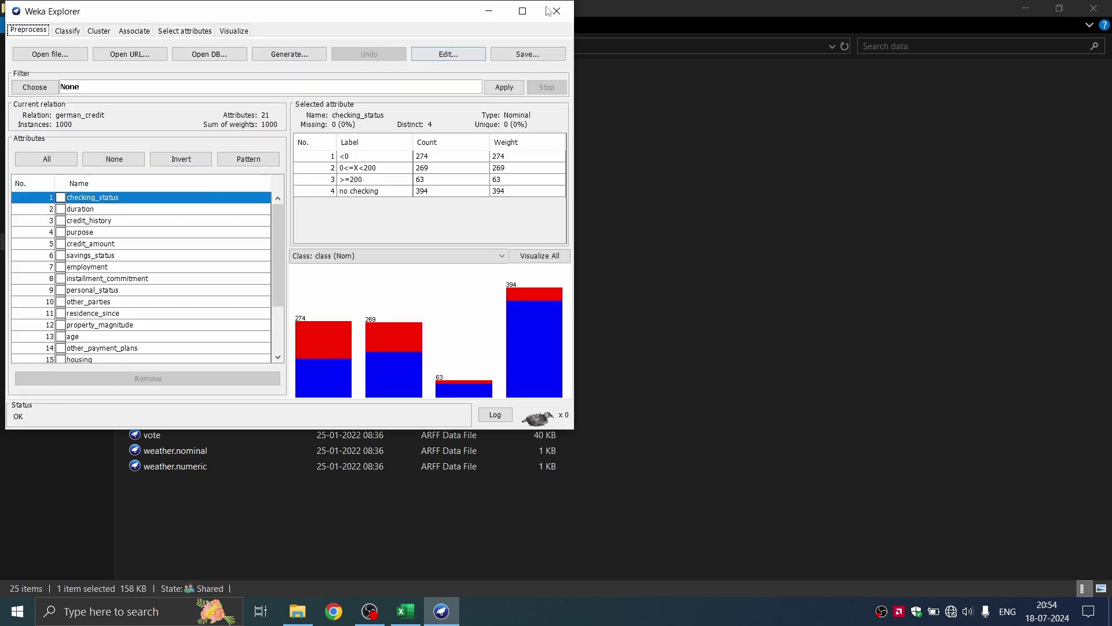
Maximize the Weka Explorer window showing german_credit, then switch to the Excel task list
click(520, 13)
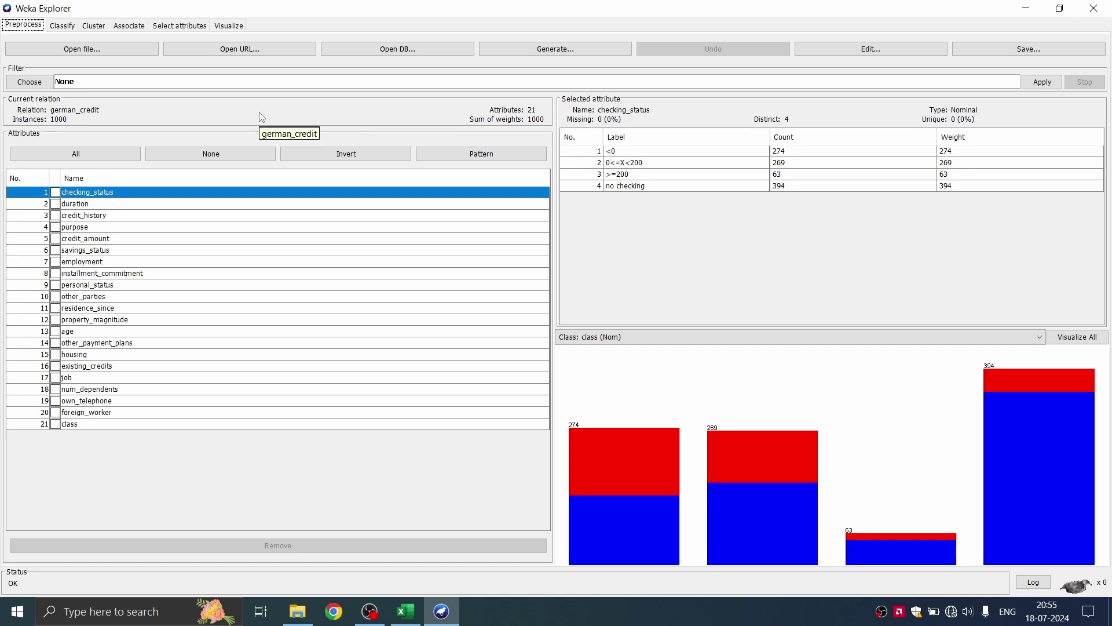
click(407, 623)
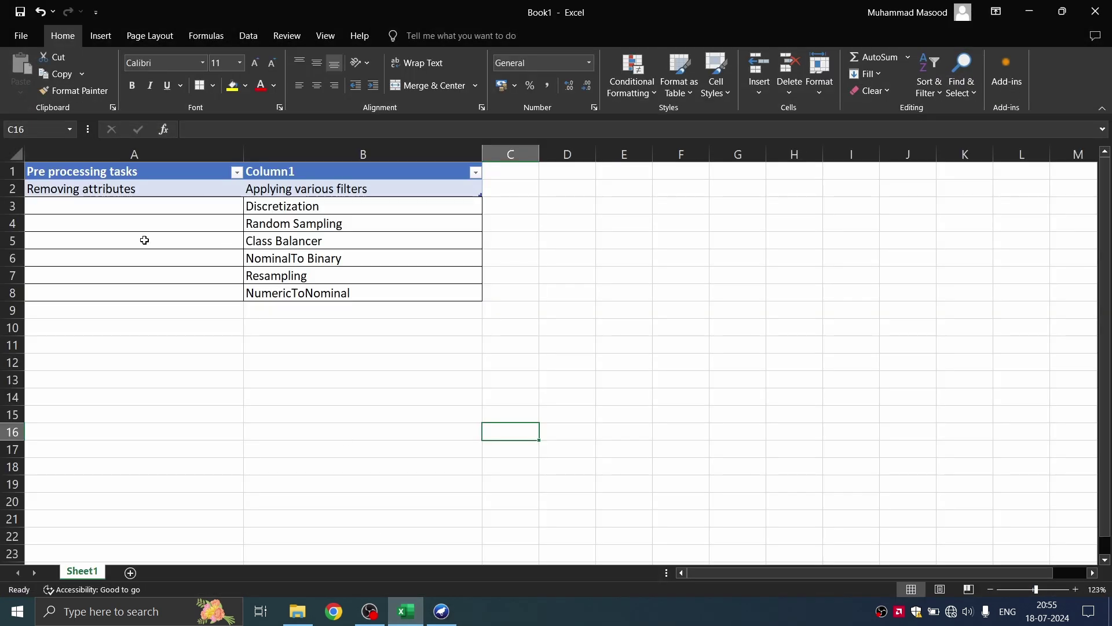
Review the Removing attributes task in the Excel table, then return to Weka Explorer
click(124, 189)
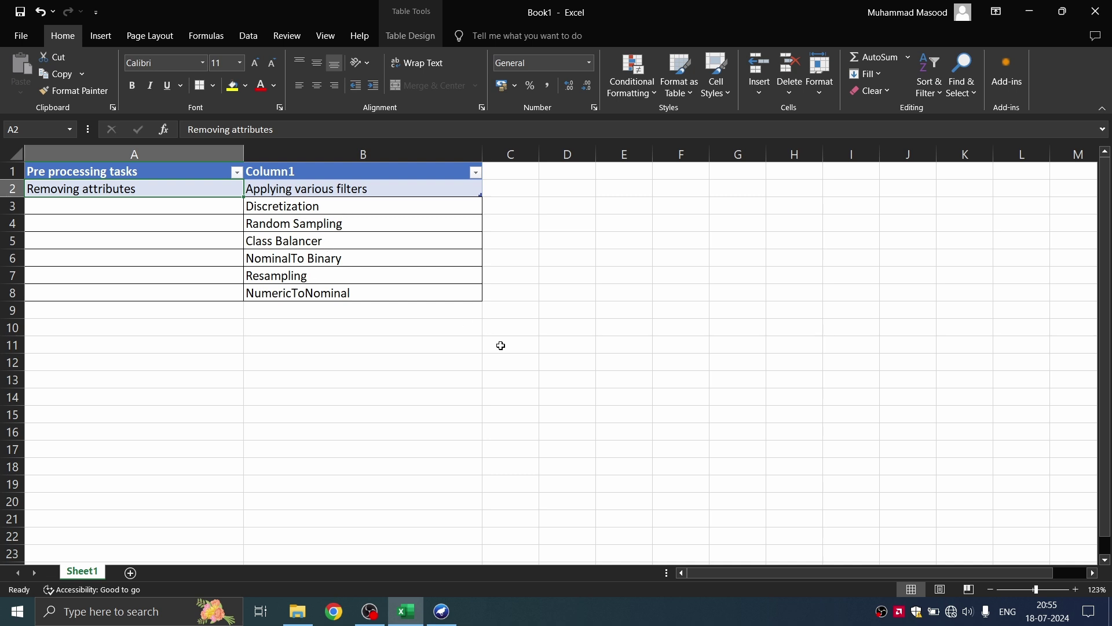
click(438, 609)
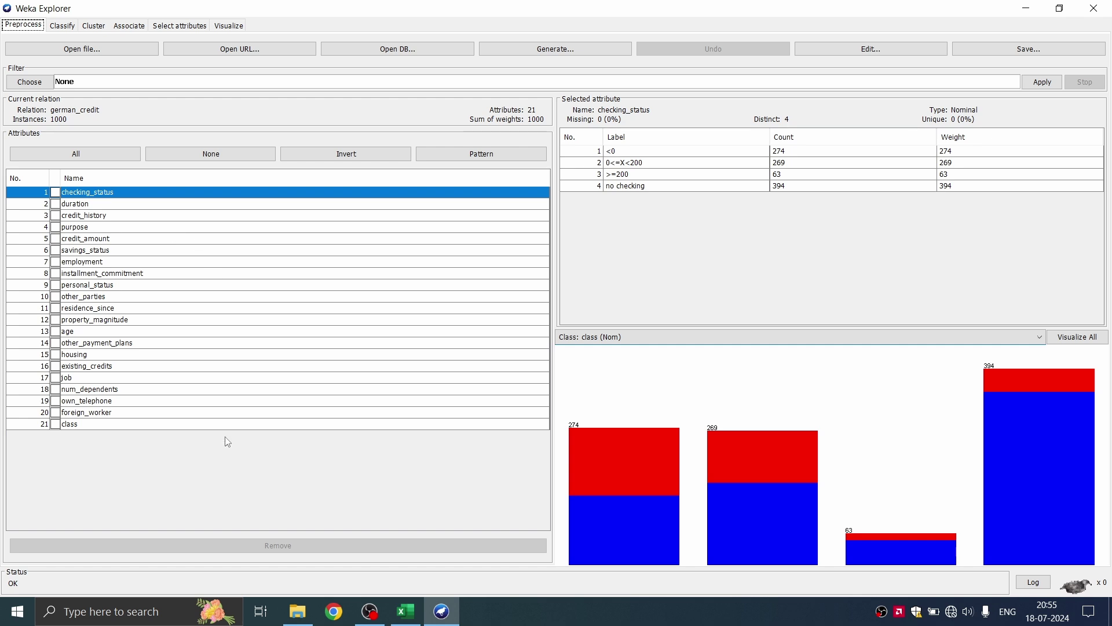
click(1077, 341)
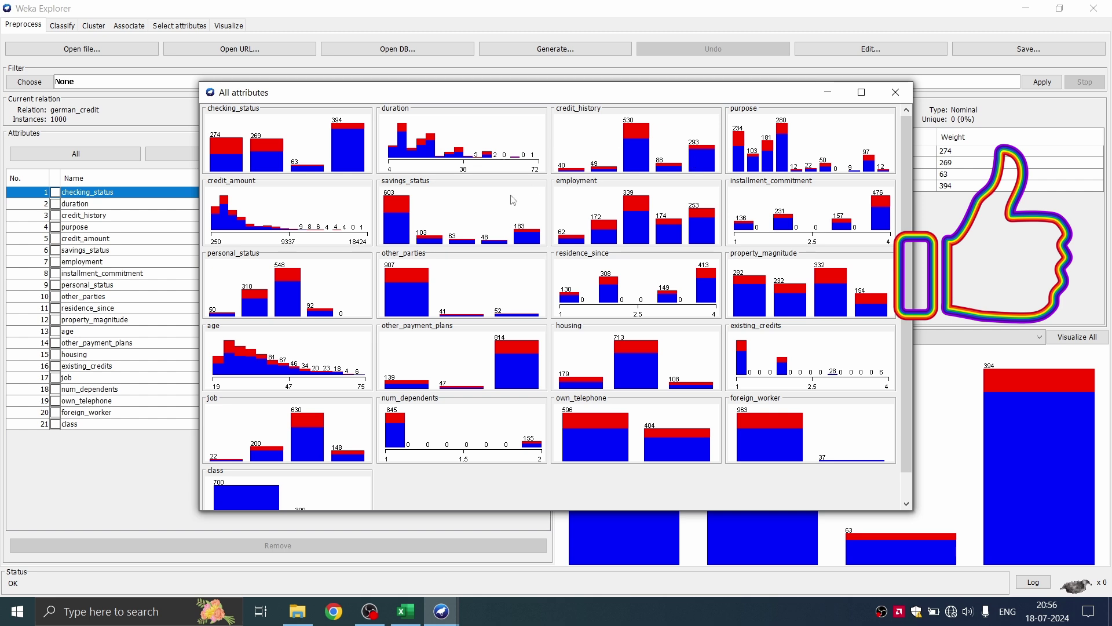
scroll(713, 339, down, 2)
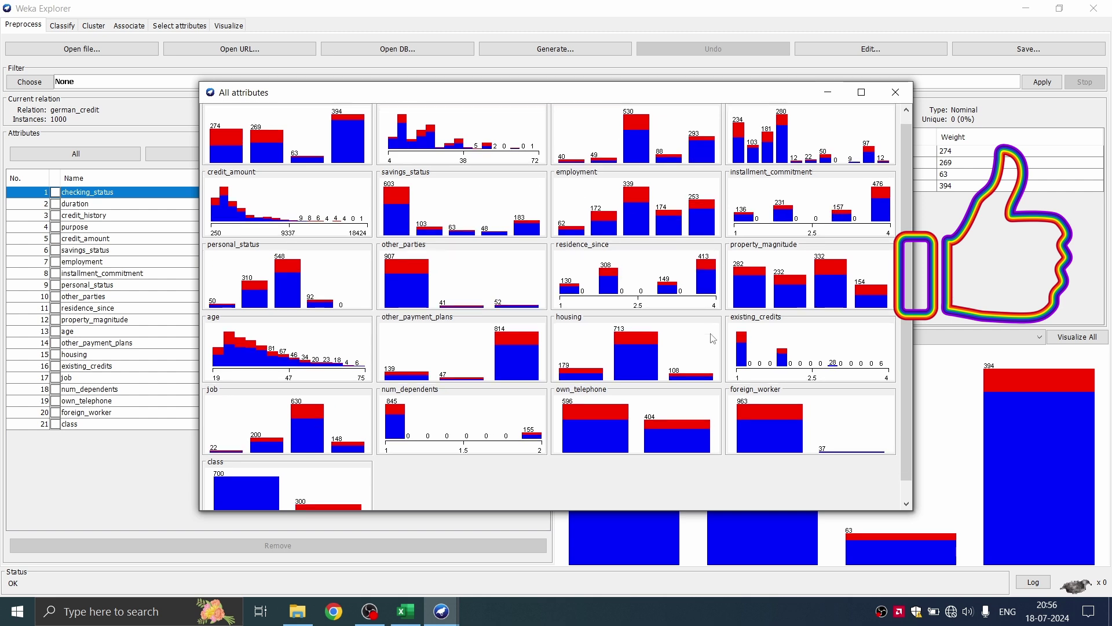
scroll(713, 338, down, 1)
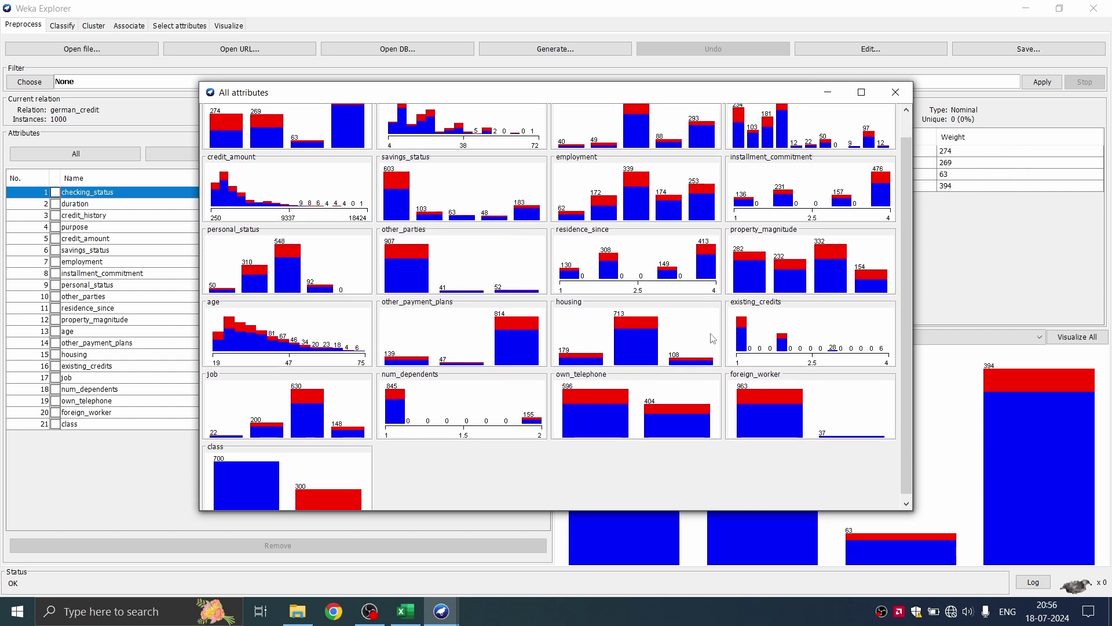
scroll(713, 339, up, 1)
scroll(278, 184, up, 1)
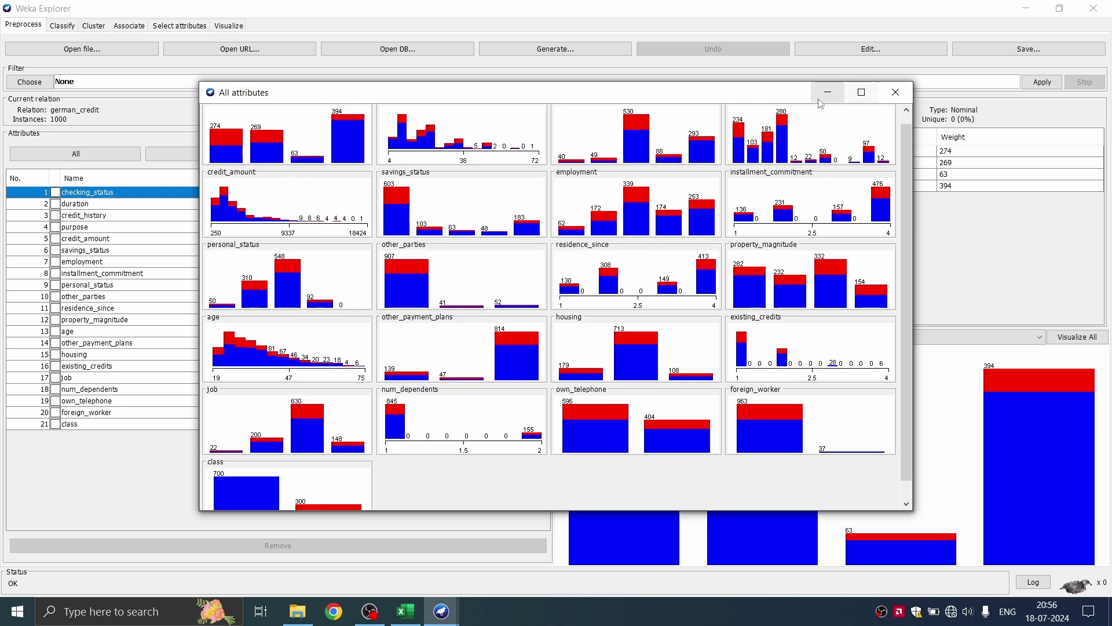
scroll(892, 116, up, 1)
click(895, 93)
click(905, 92)
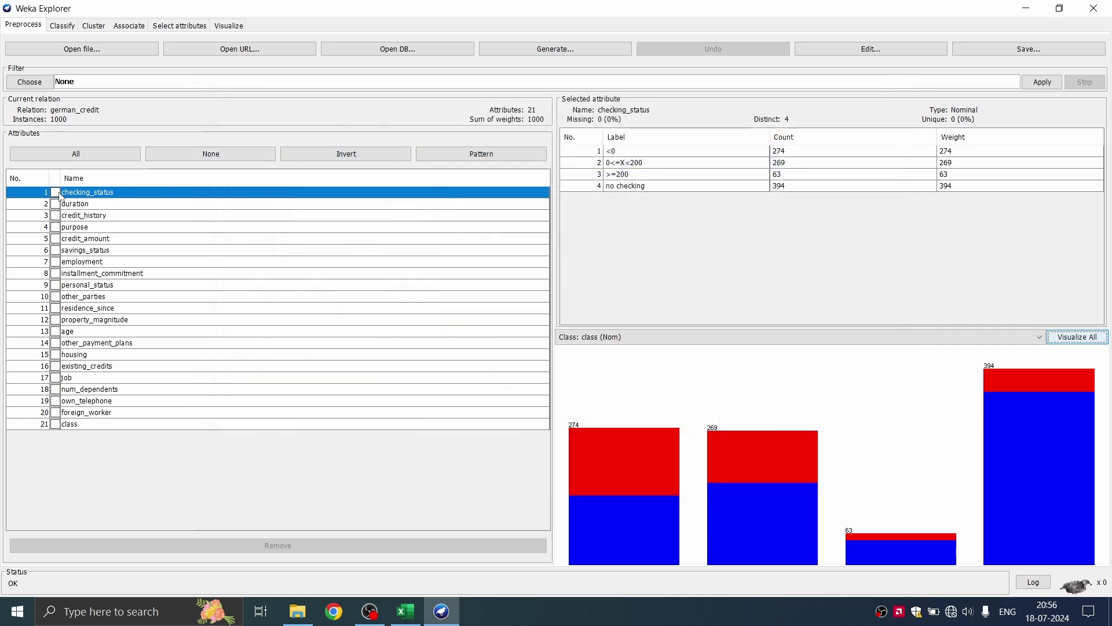
Remove the credit_amount attribute and view histograms of the remaining 20 attributes
click(55, 240)
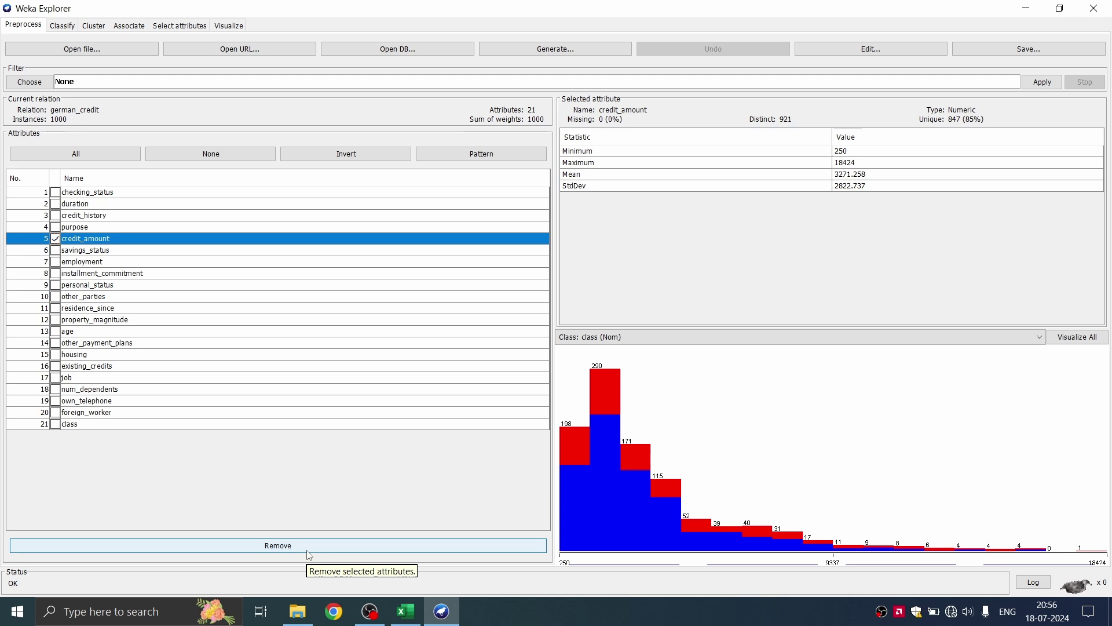
click(288, 548)
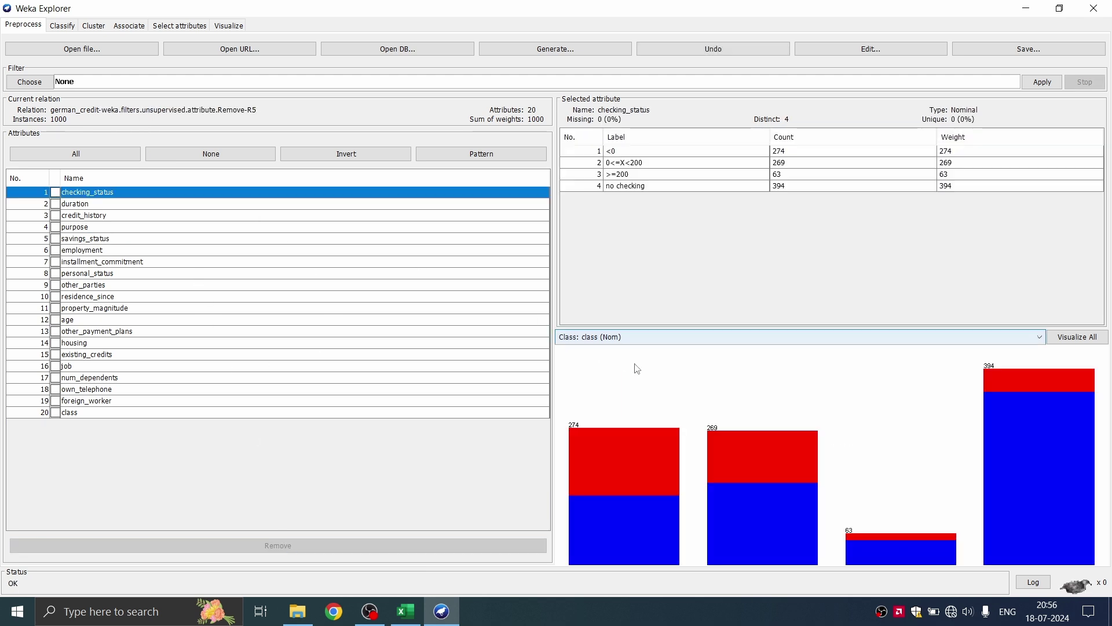
click(1080, 334)
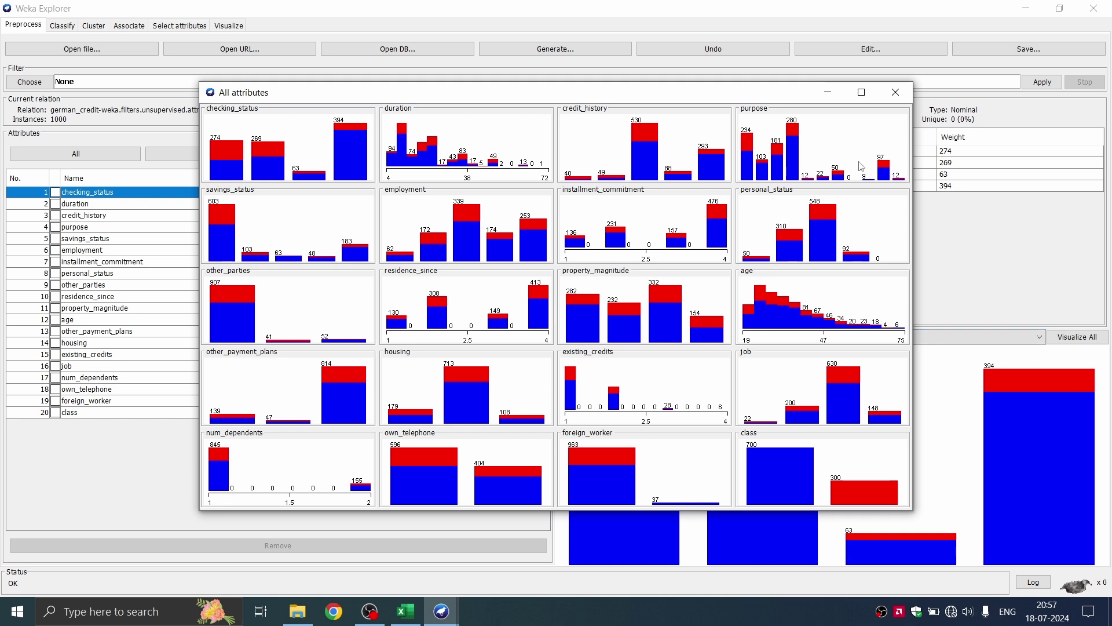
click(899, 93)
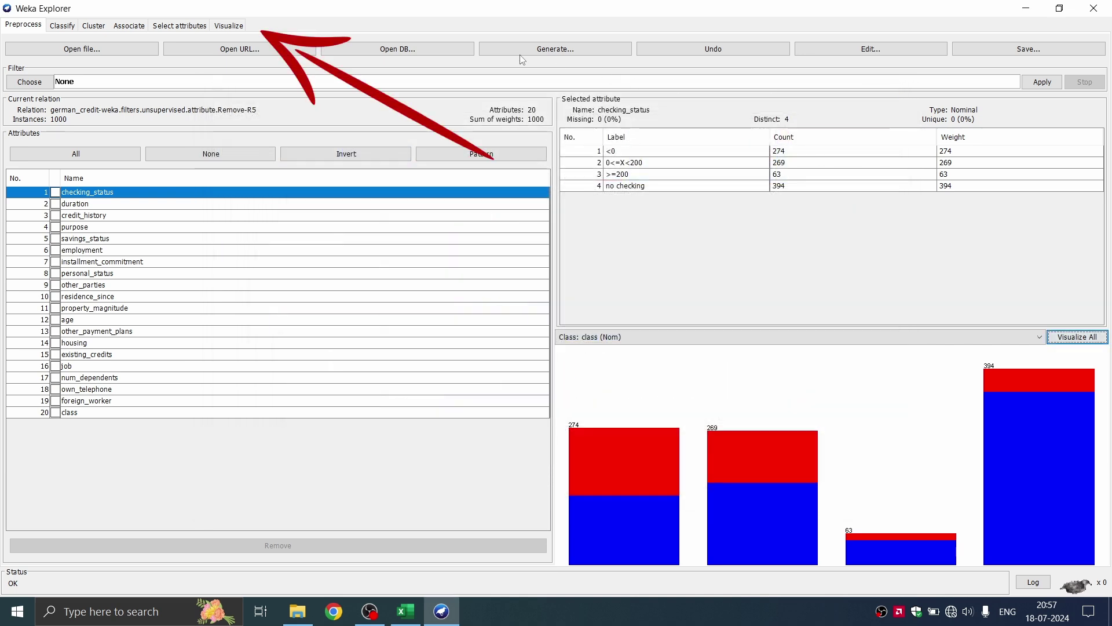
Set plot matrix point size to 6 with jitter and larger plots, then open credit_history versus own_telephone
click(228, 27)
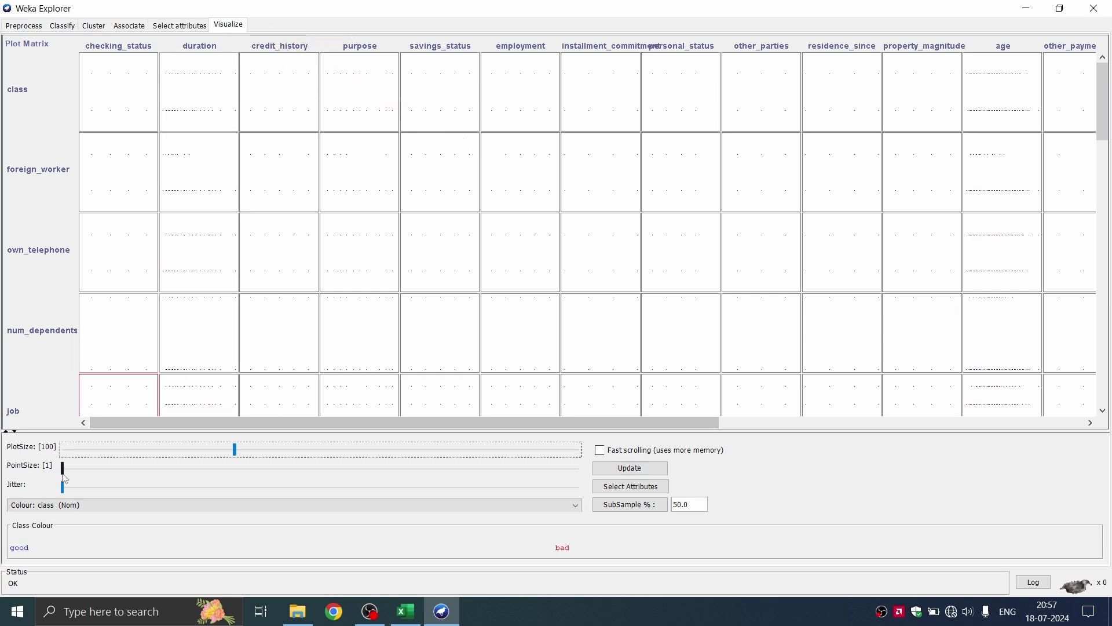
drag(65, 478, 259, 475)
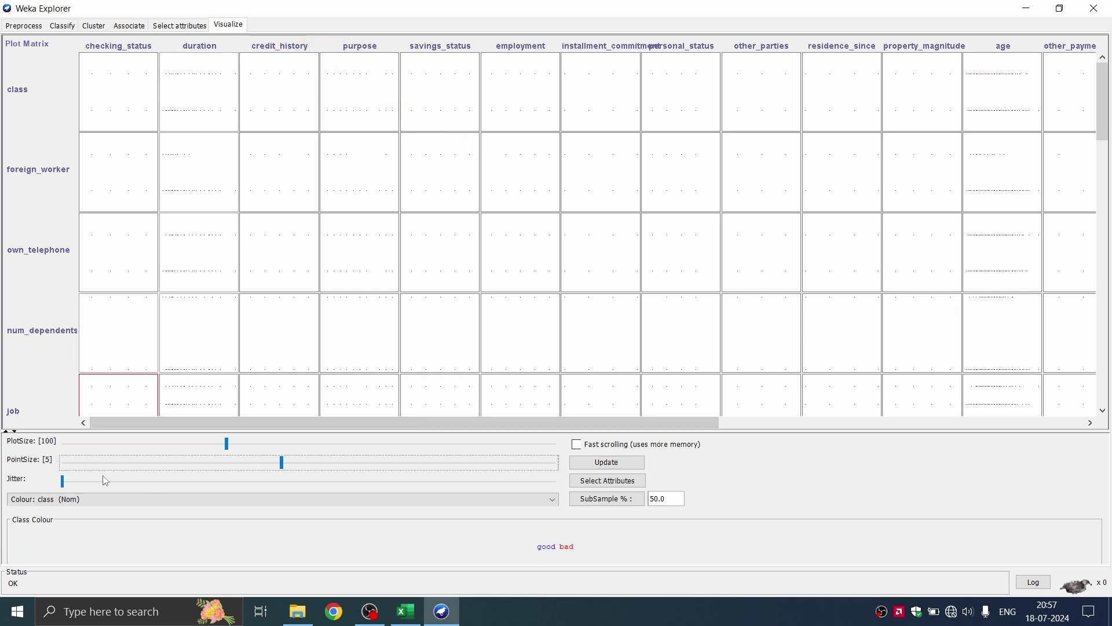
click(66, 481)
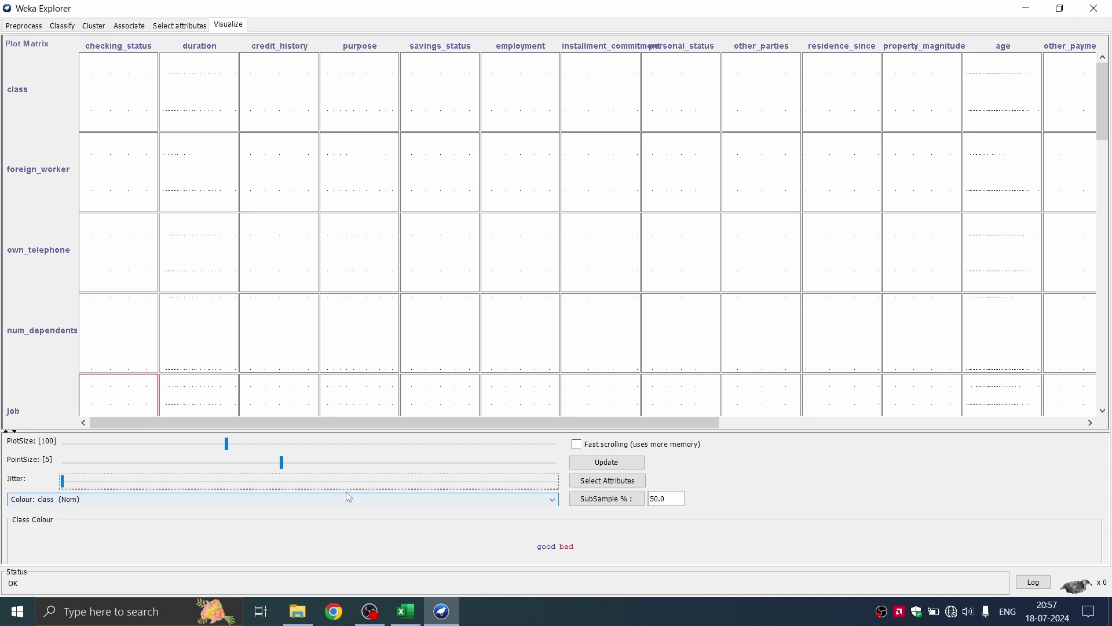
drag(63, 481, 338, 462)
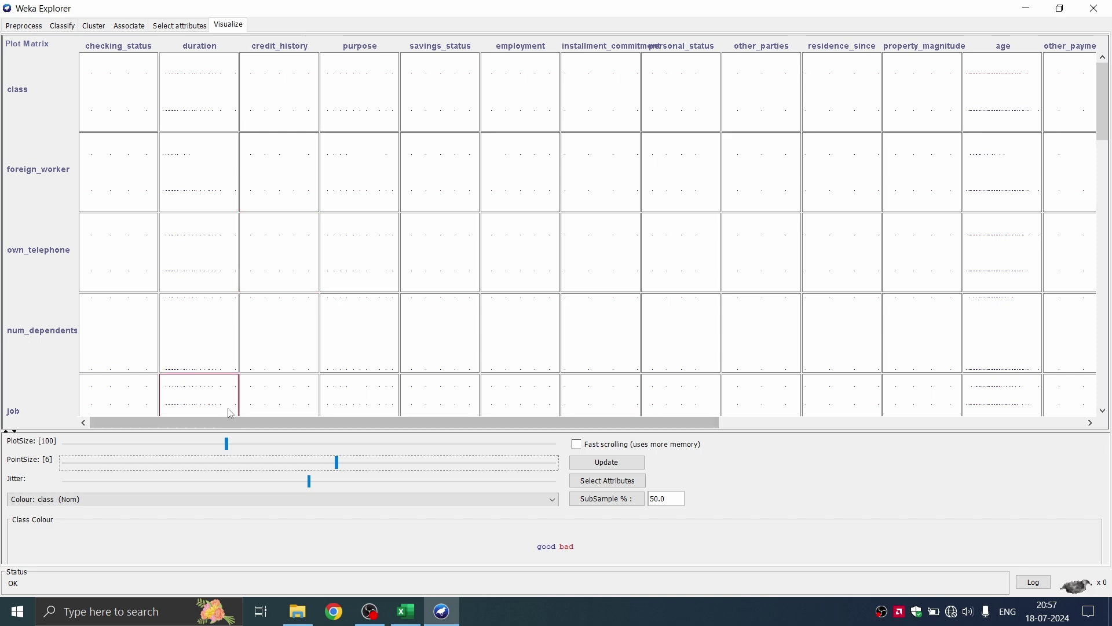
drag(226, 445, 263, 445)
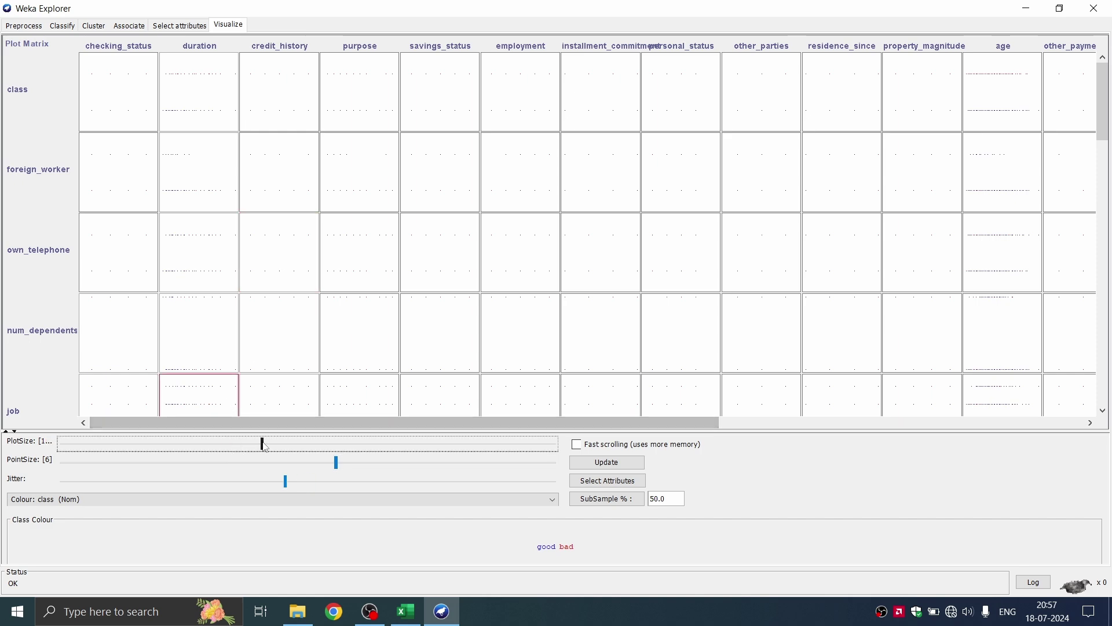
click(283, 236)
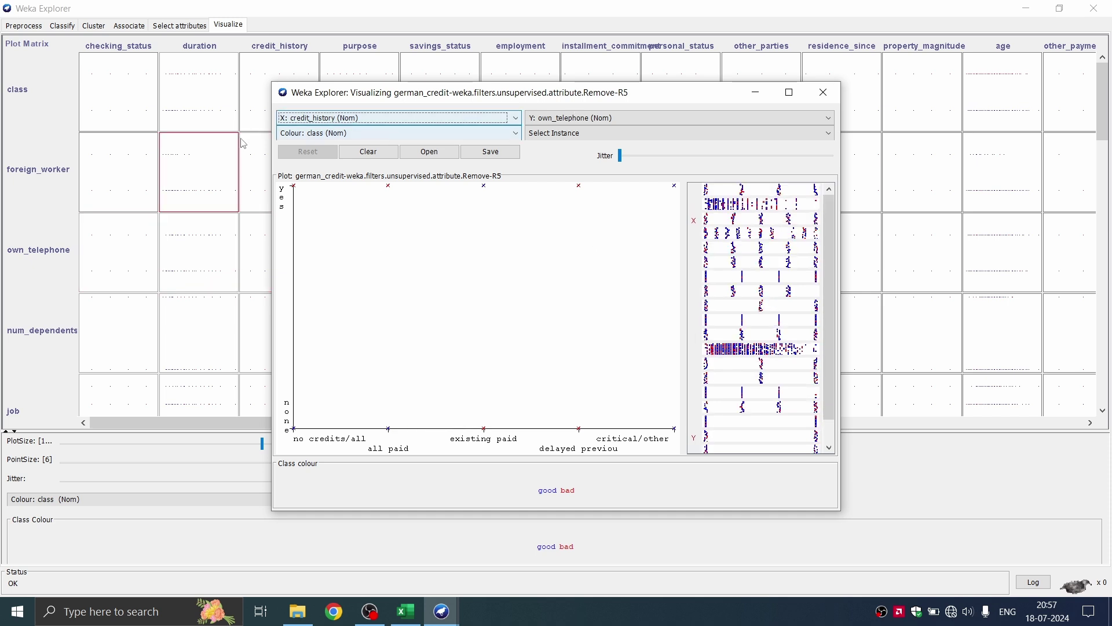
Return to the Preprocess tab and close the credit_history versus own_telephone scatter plot window
click(23, 26)
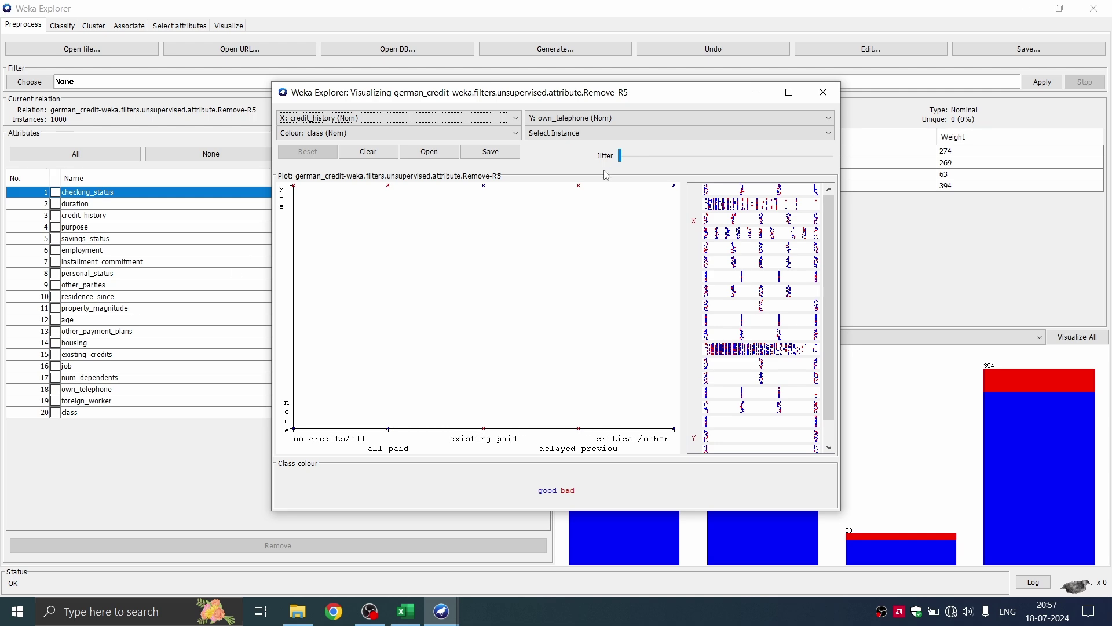
click(823, 91)
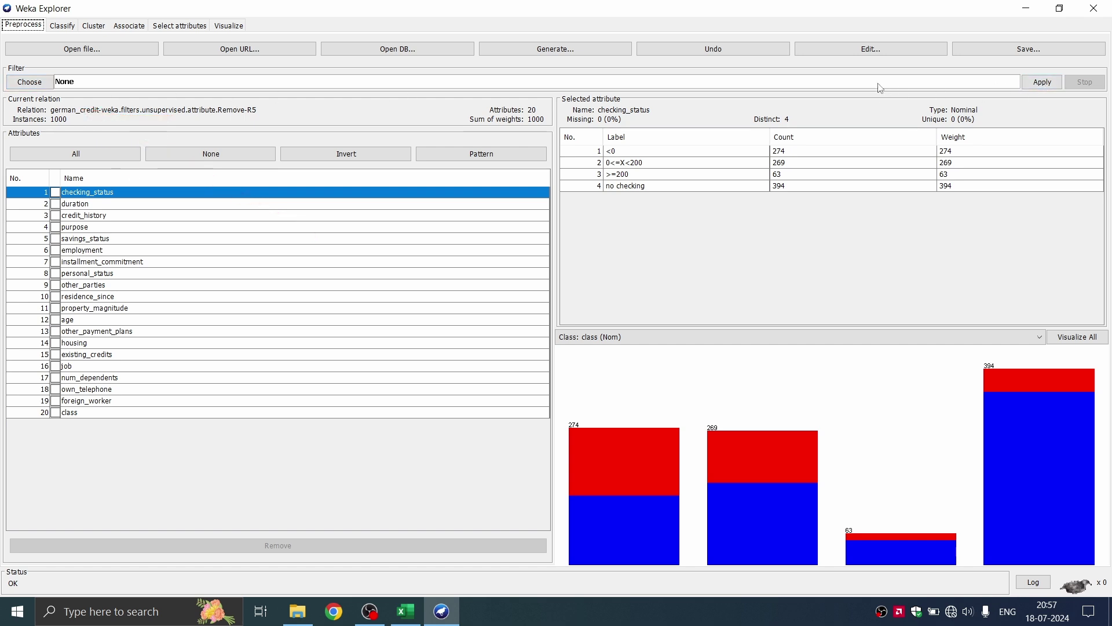
Browse the supervised and unsupervised branches of the filter tree, then switch back to Excel
click(34, 84)
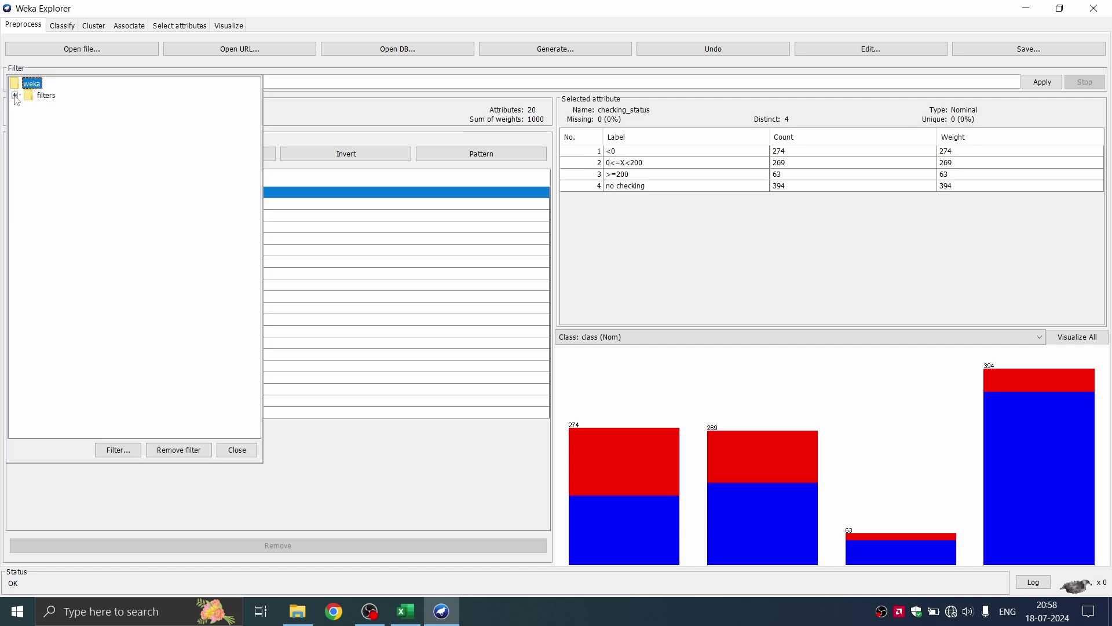
click(14, 96)
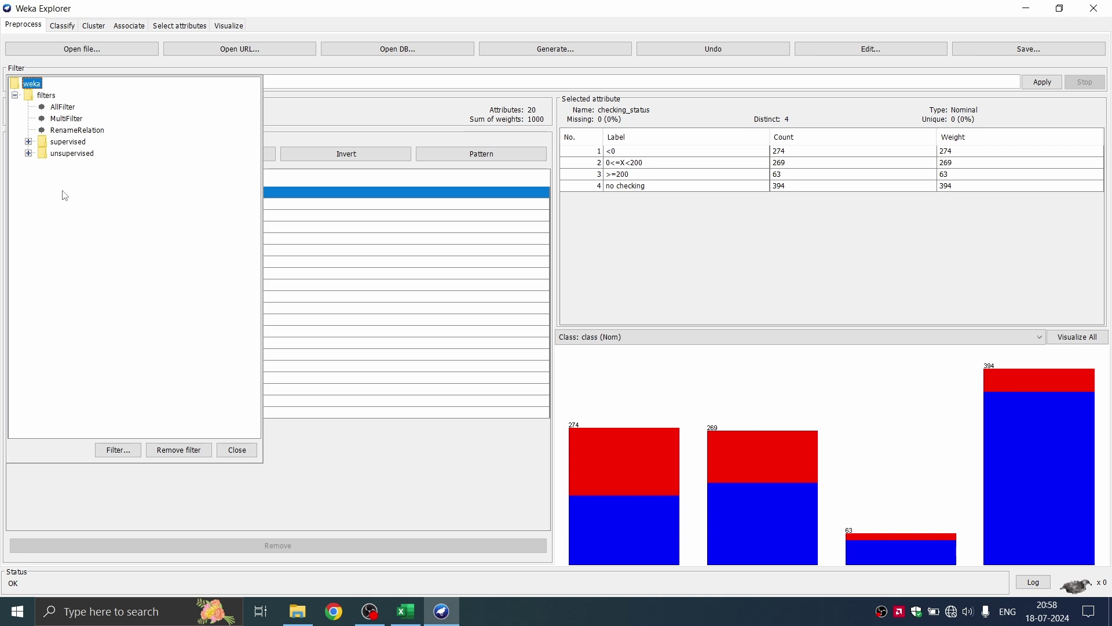
click(28, 141)
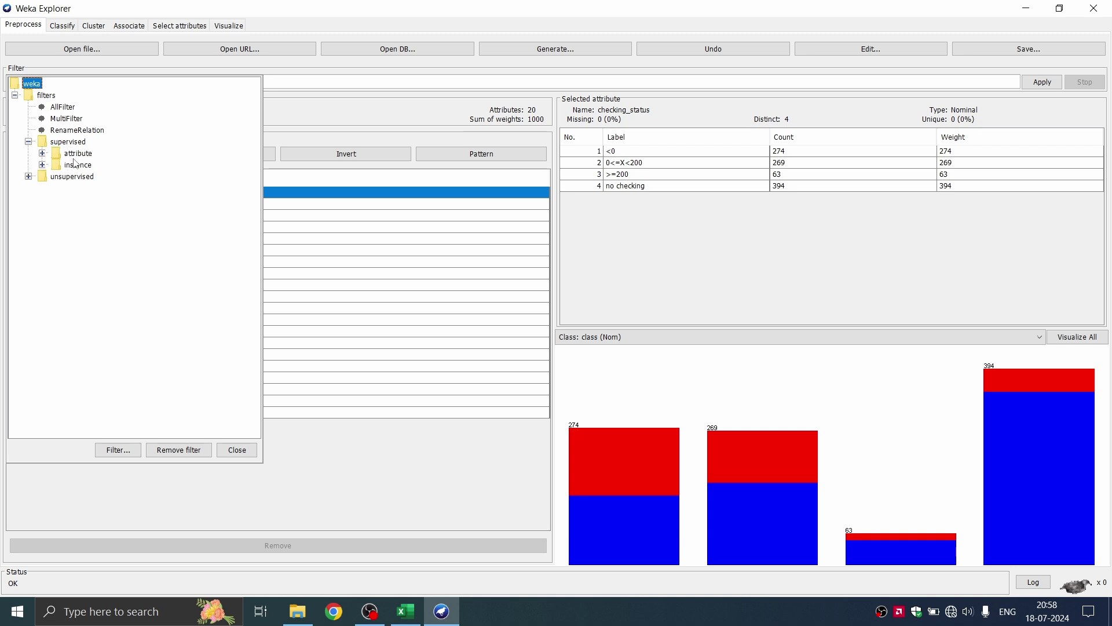
click(29, 177)
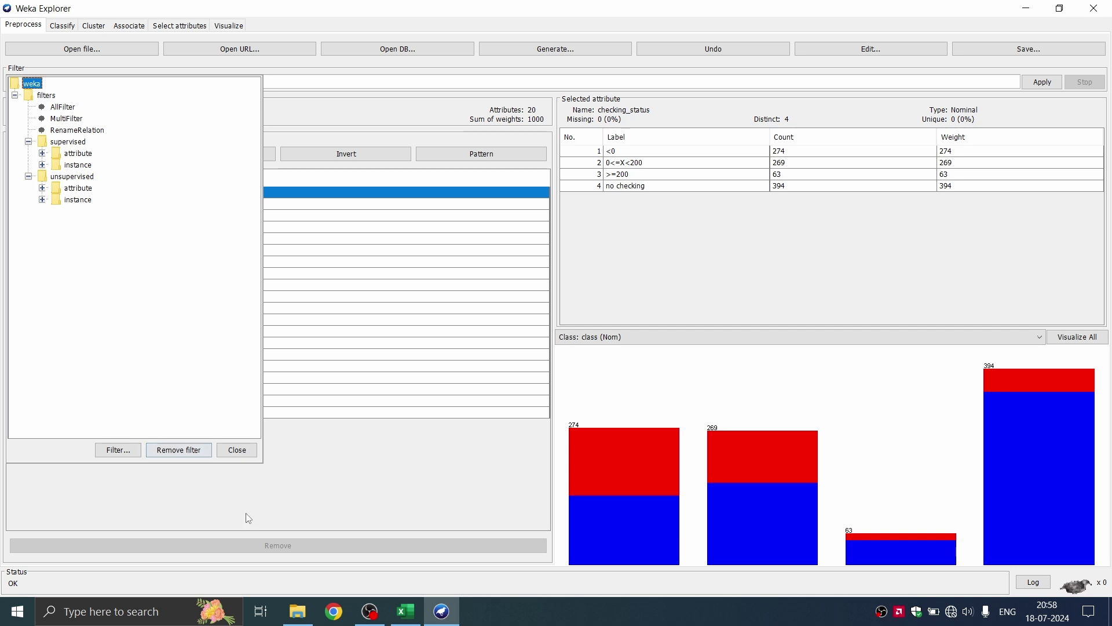
click(406, 611)
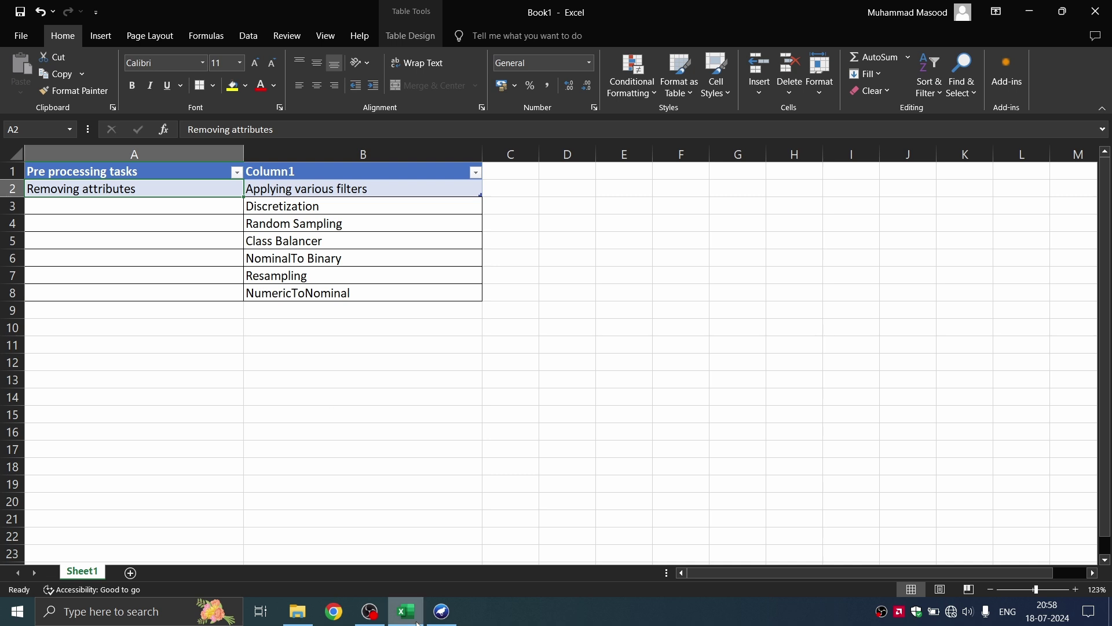
Apply the supervised attribute Discretize filter (-R first-last -precision 6) to german_credit
click(457, 618)
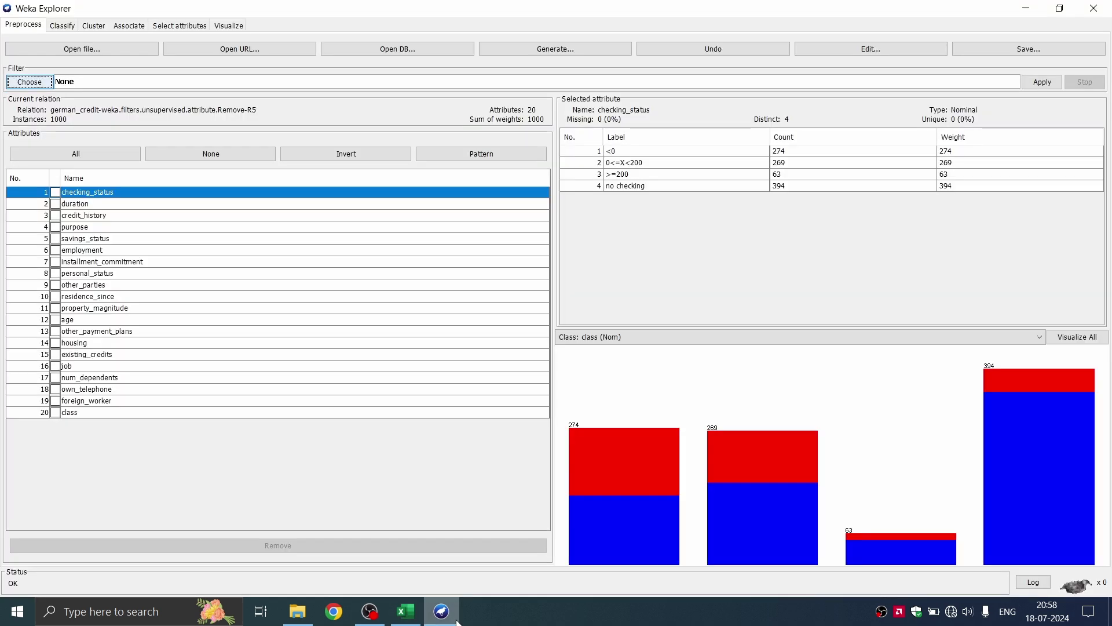
click(29, 81)
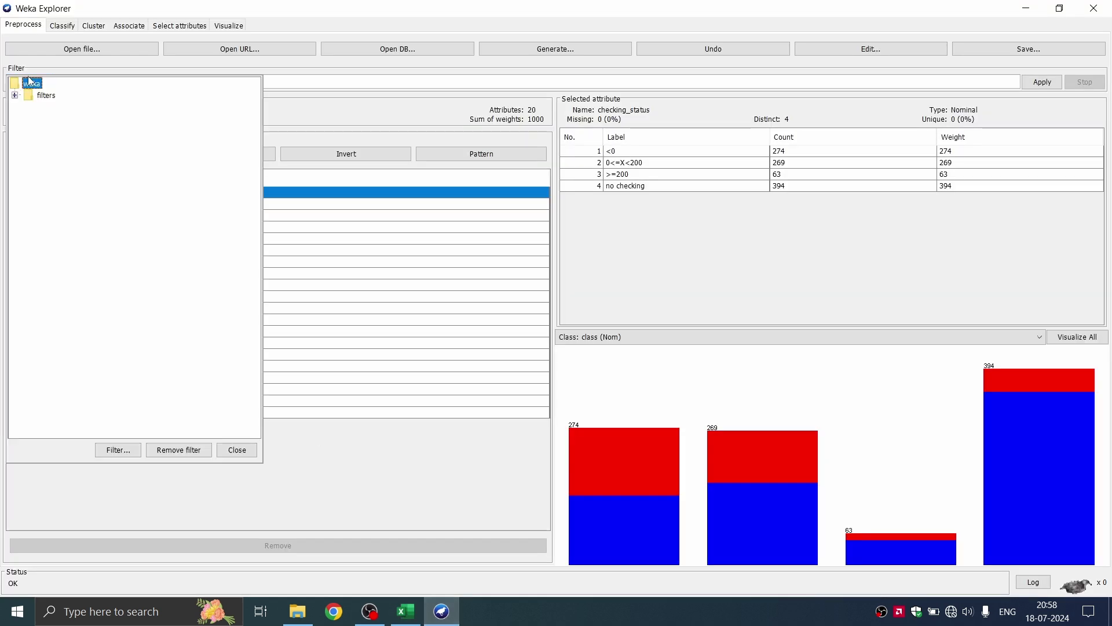
click(16, 87)
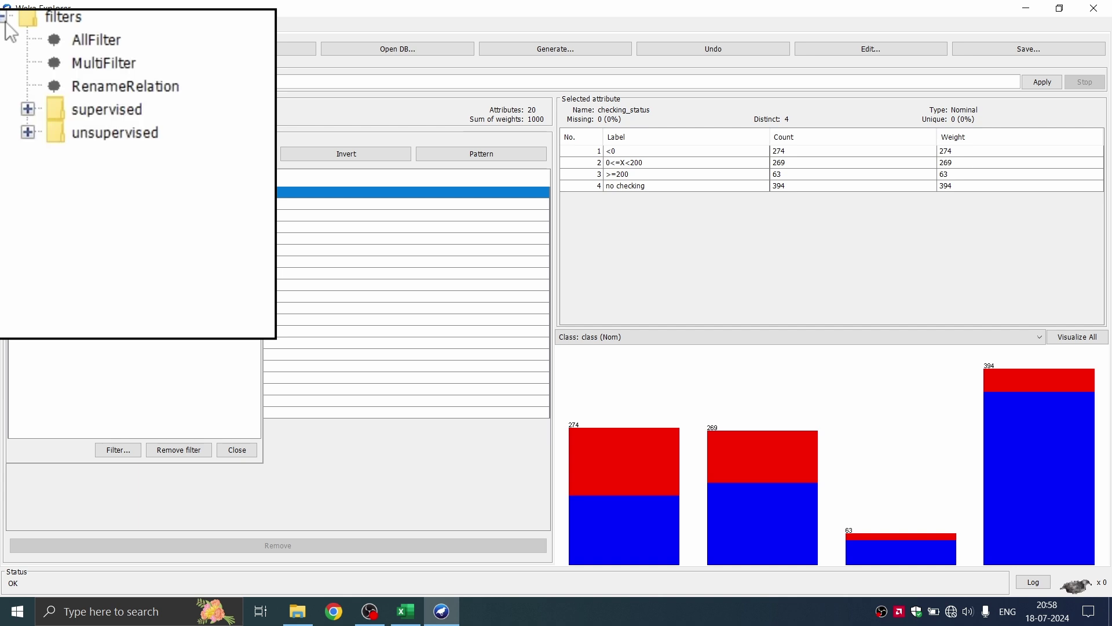
click(28, 109)
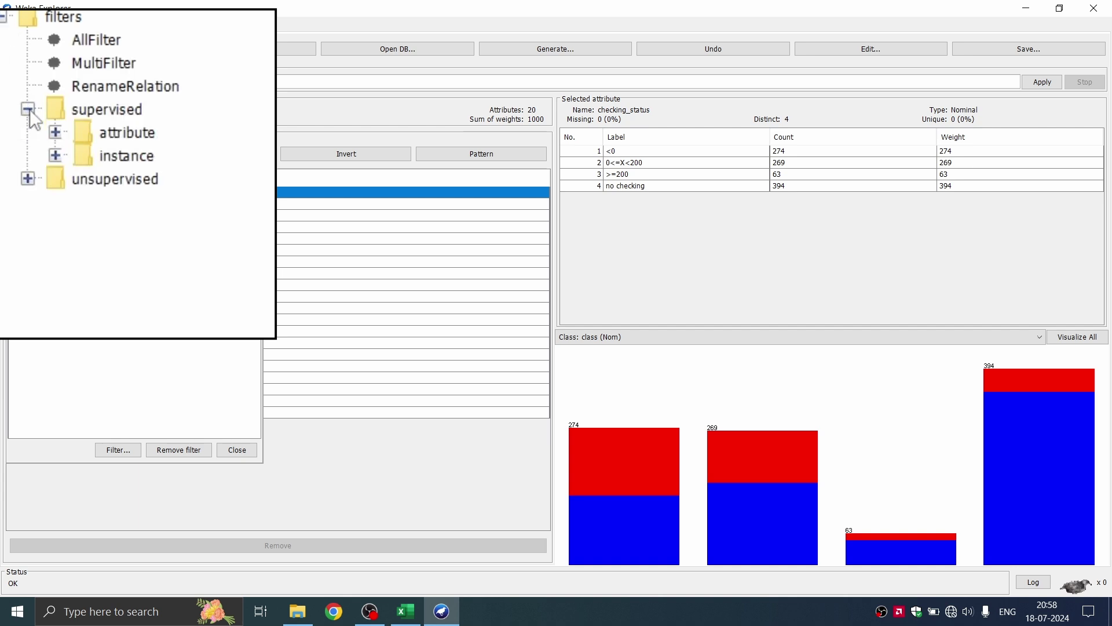
click(56, 132)
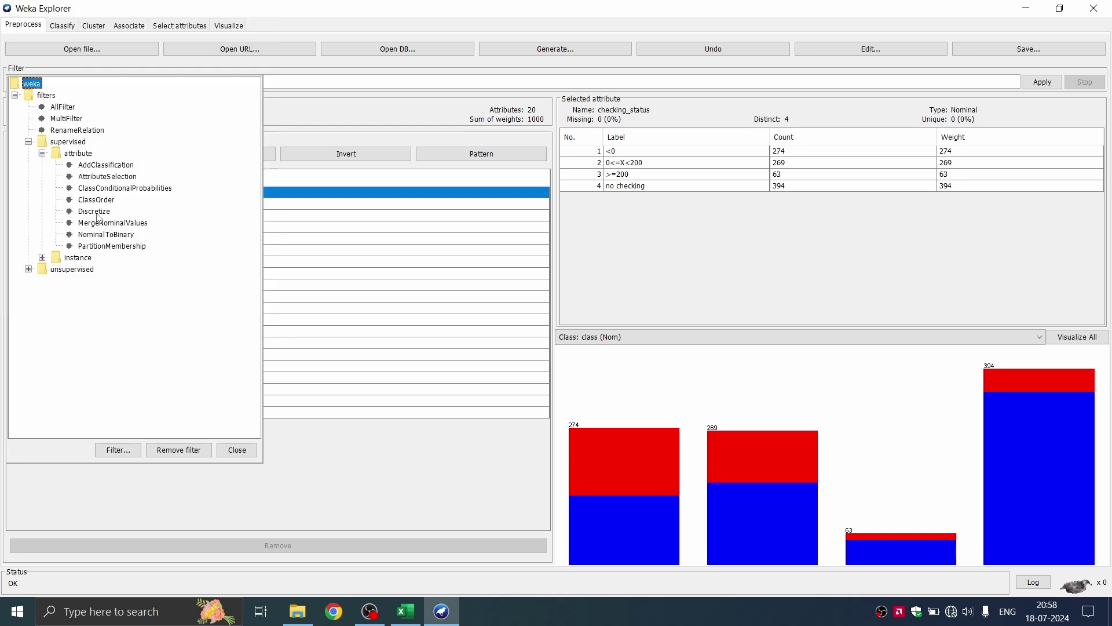
click(96, 212)
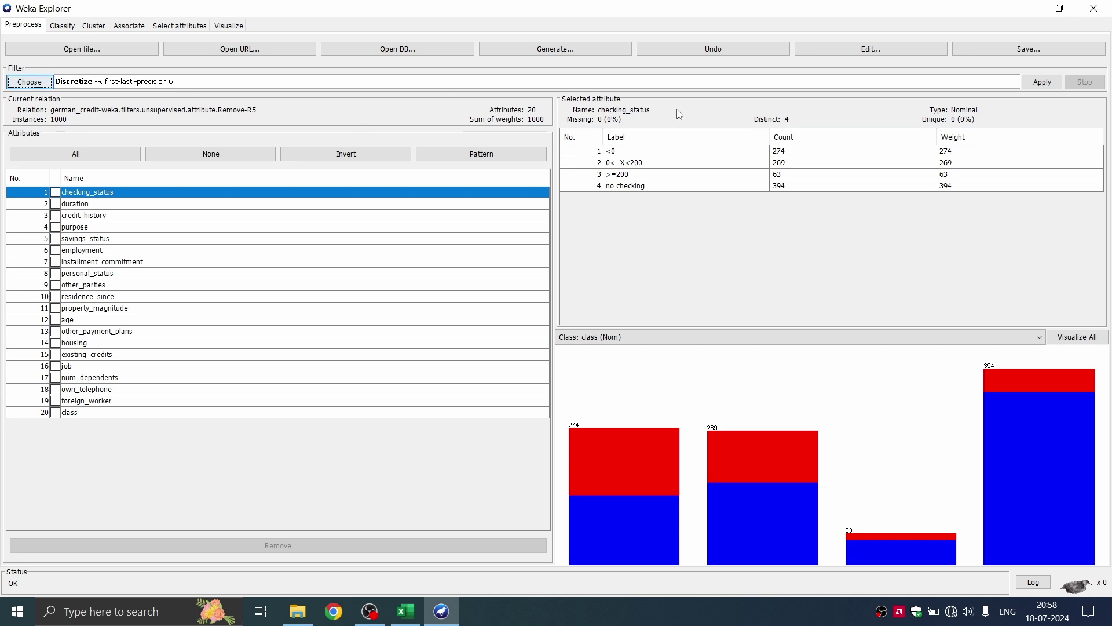
click(1042, 81)
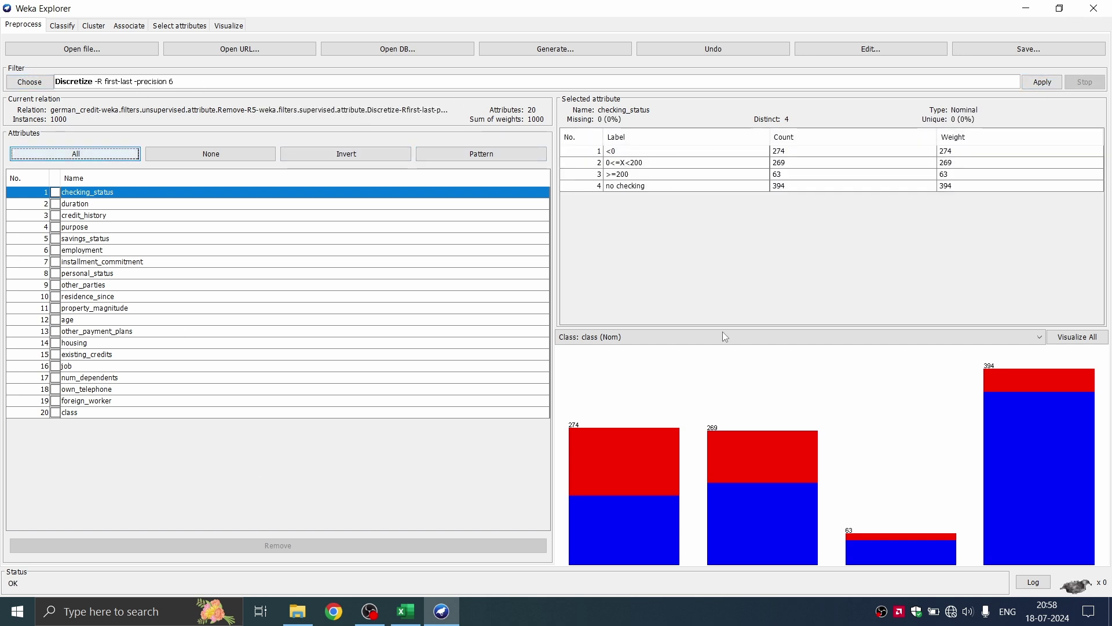
click(1080, 339)
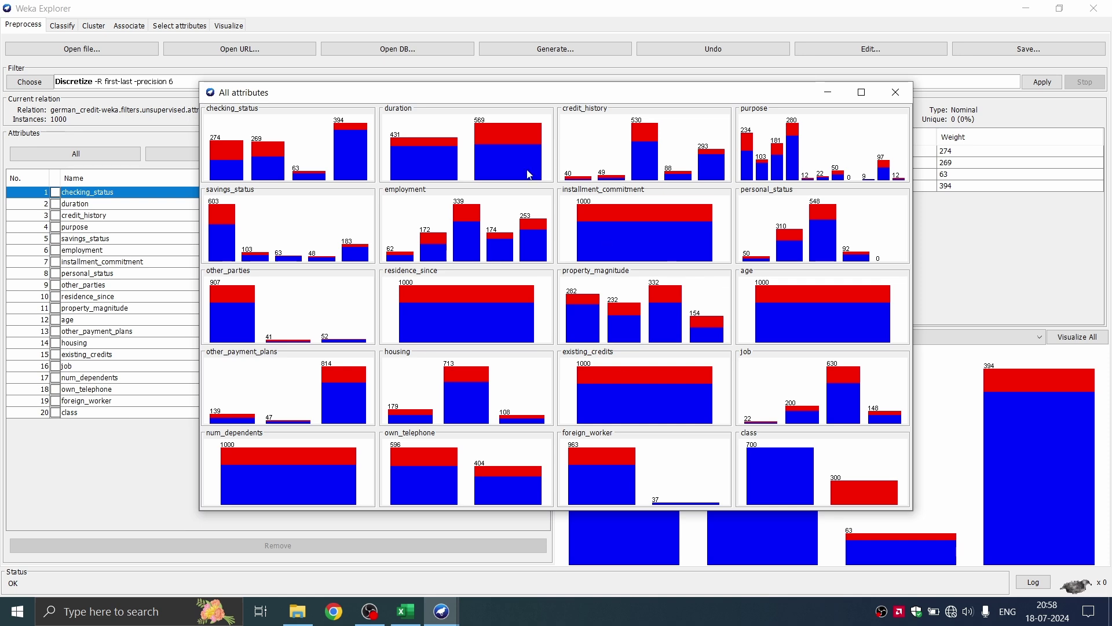
click(911, 98)
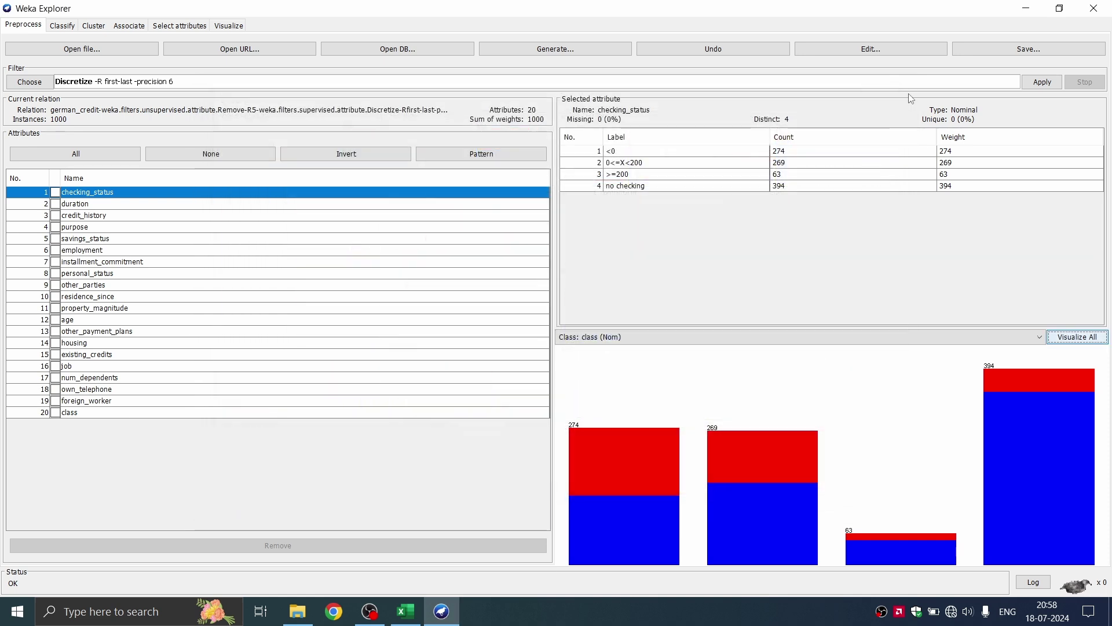
Apply the supervised attribute NominalToBinary filter, expanding the data to 61 binary attributes
click(34, 84)
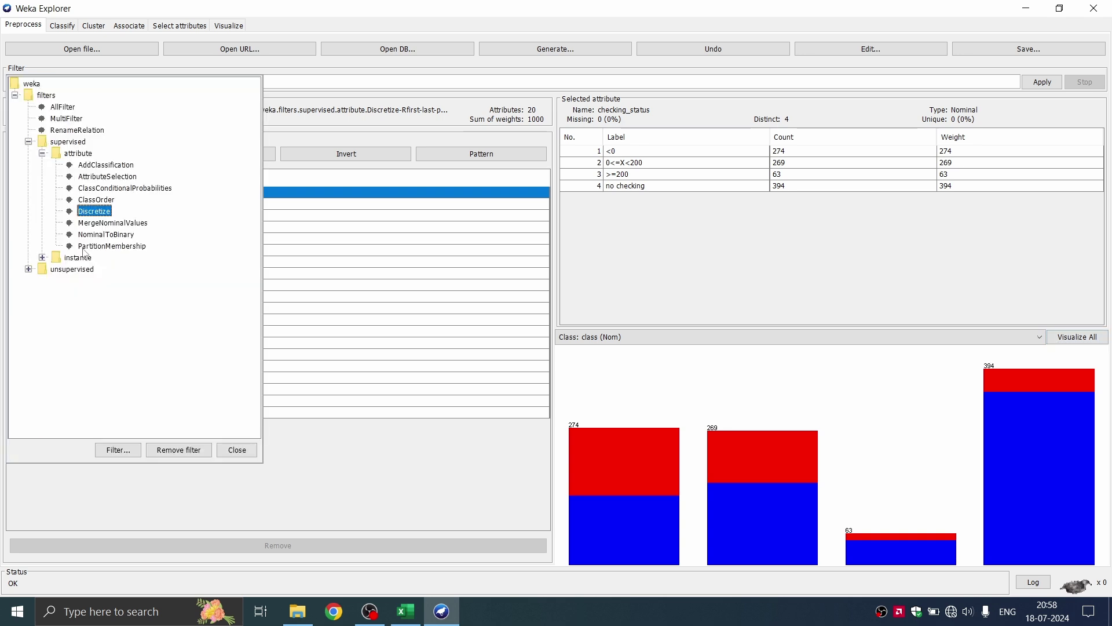
click(104, 235)
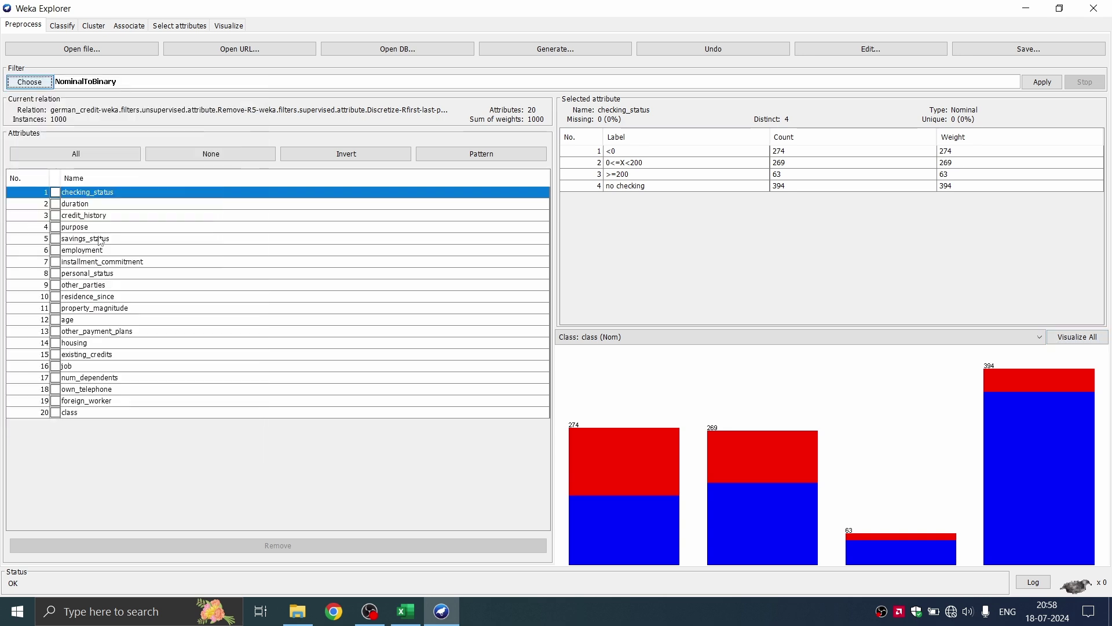
click(1042, 82)
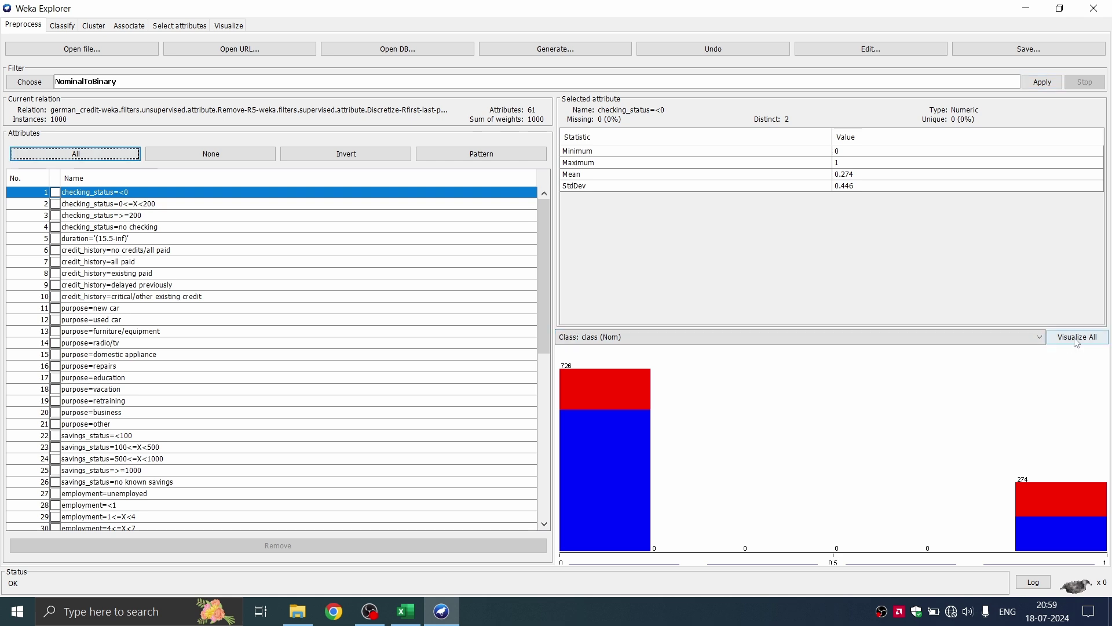
click(1076, 339)
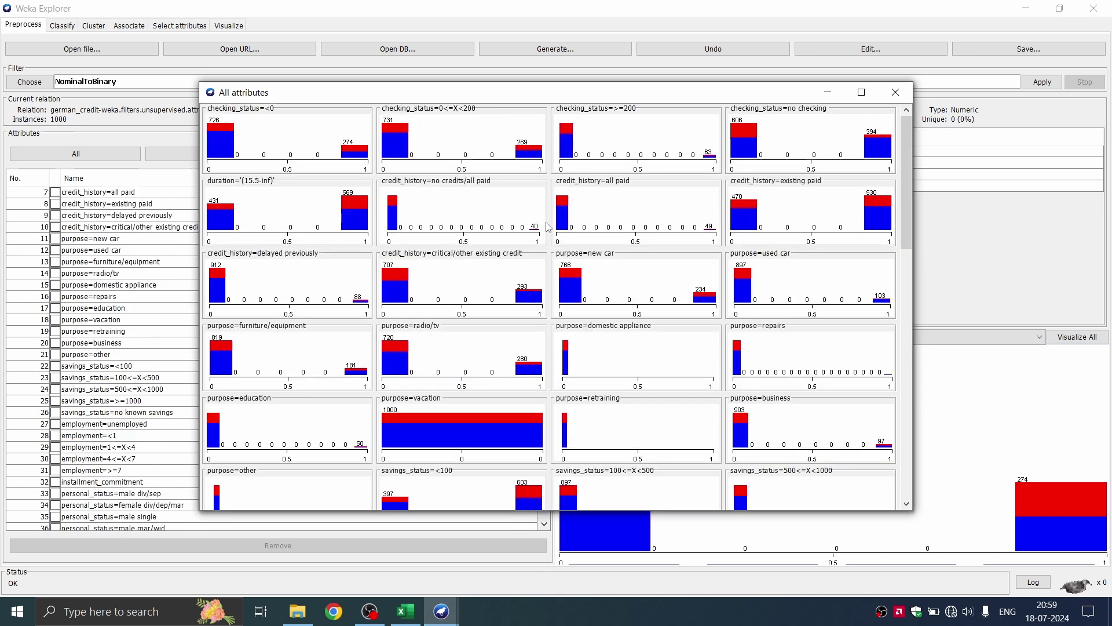
scroll(327, 280, down, 5)
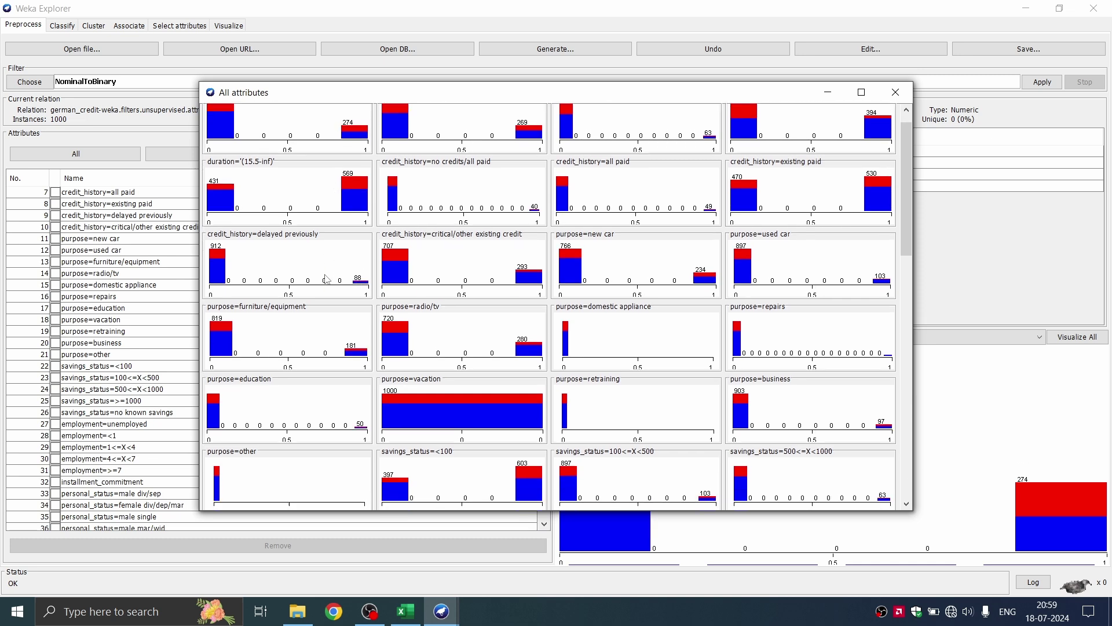
scroll(327, 280, up, 3)
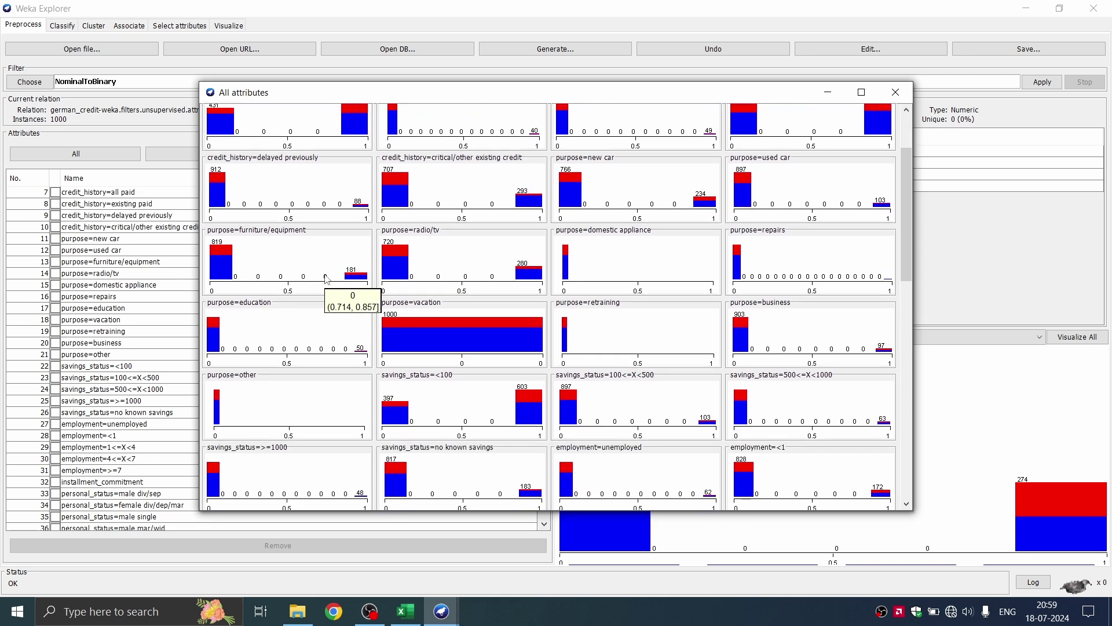
click(895, 93)
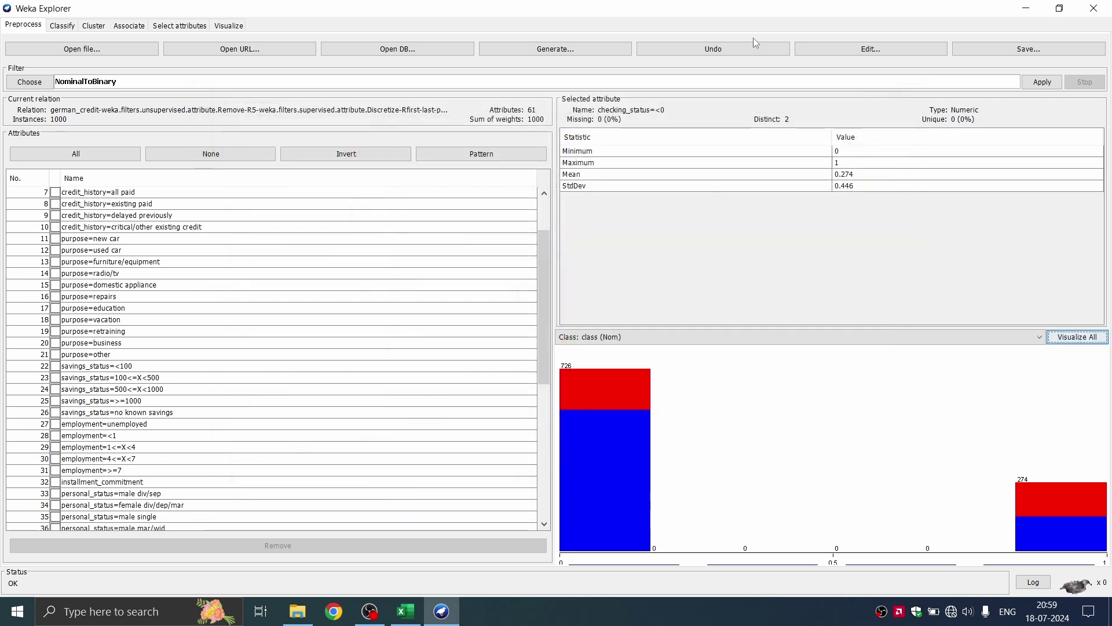
Expand the supervised instance filters: ClassBalancer, Resample, SpreadSubsample and StratifiedRemoveFolds
click(35, 83)
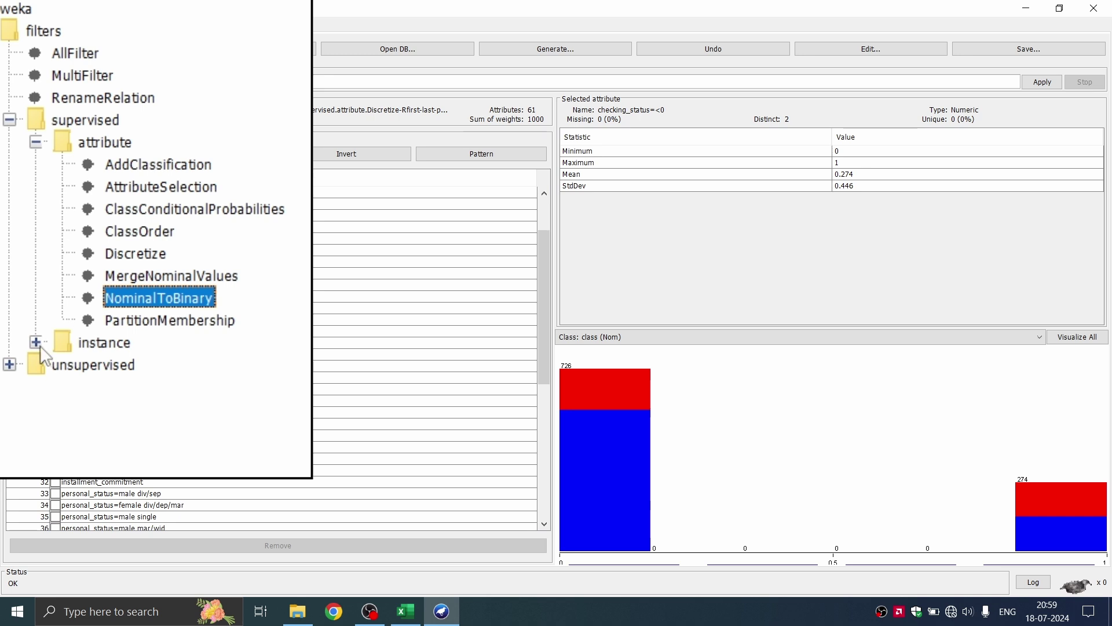
click(39, 345)
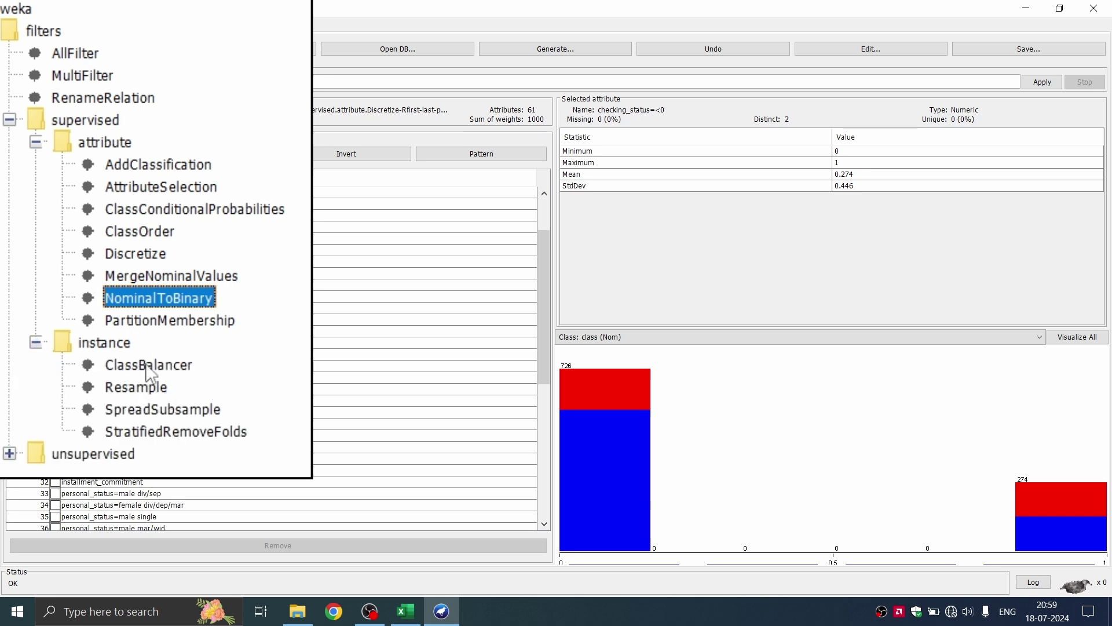
mouse_move(190, 377)
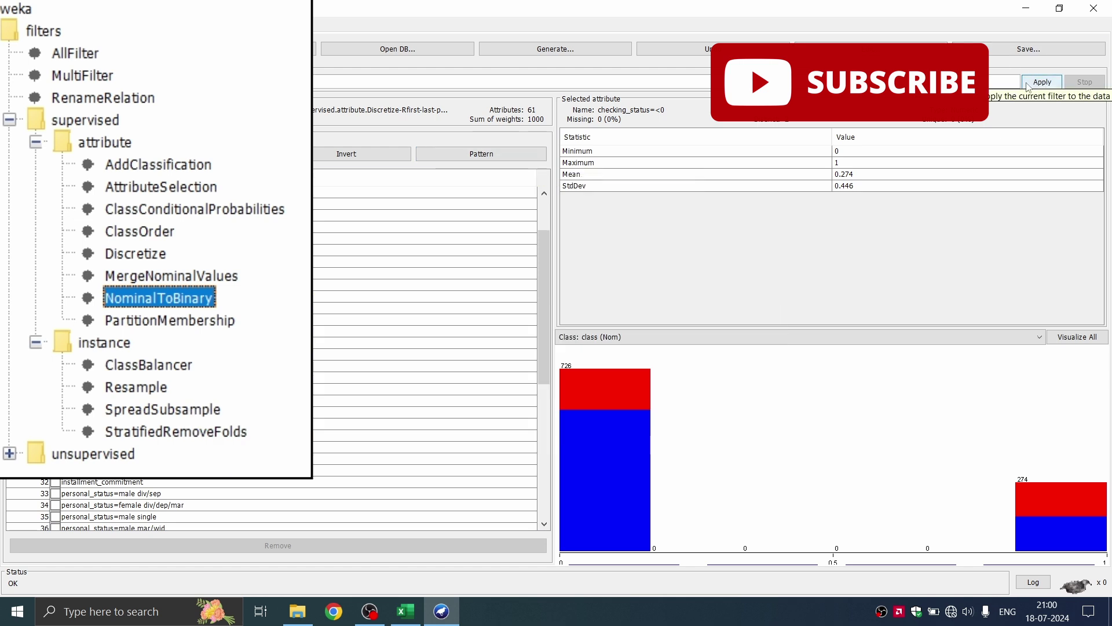
Browse the unsupervised > attribute filter list, then close the chooser leaving NominalToBinary selected
click(9, 453)
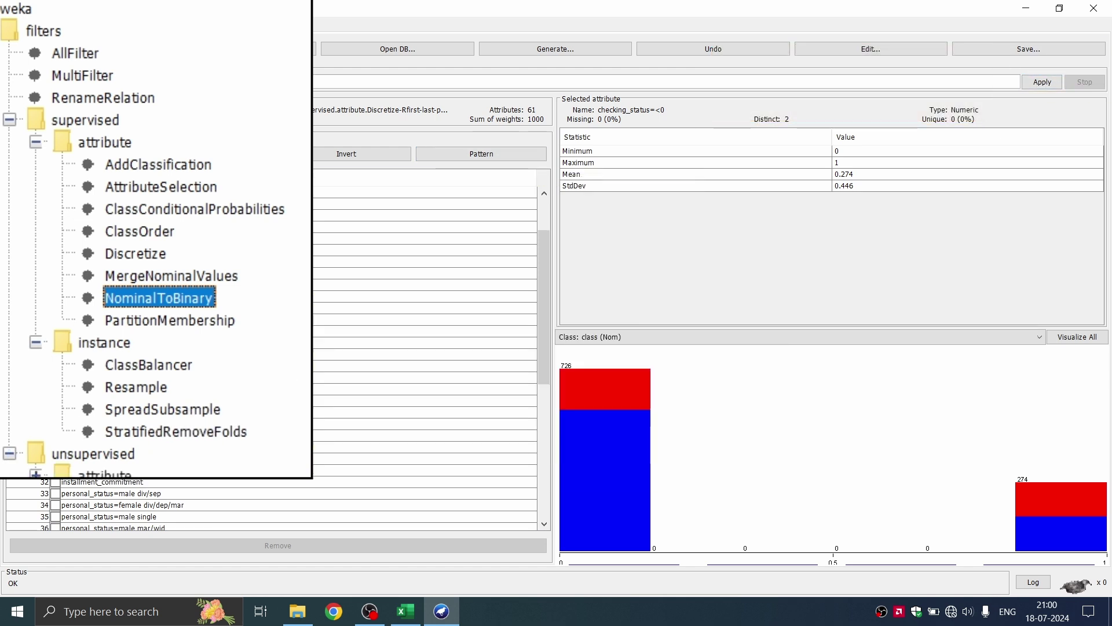
click(36, 473)
scroll(161, 226, down, 6)
scroll(196, 376, down, 4)
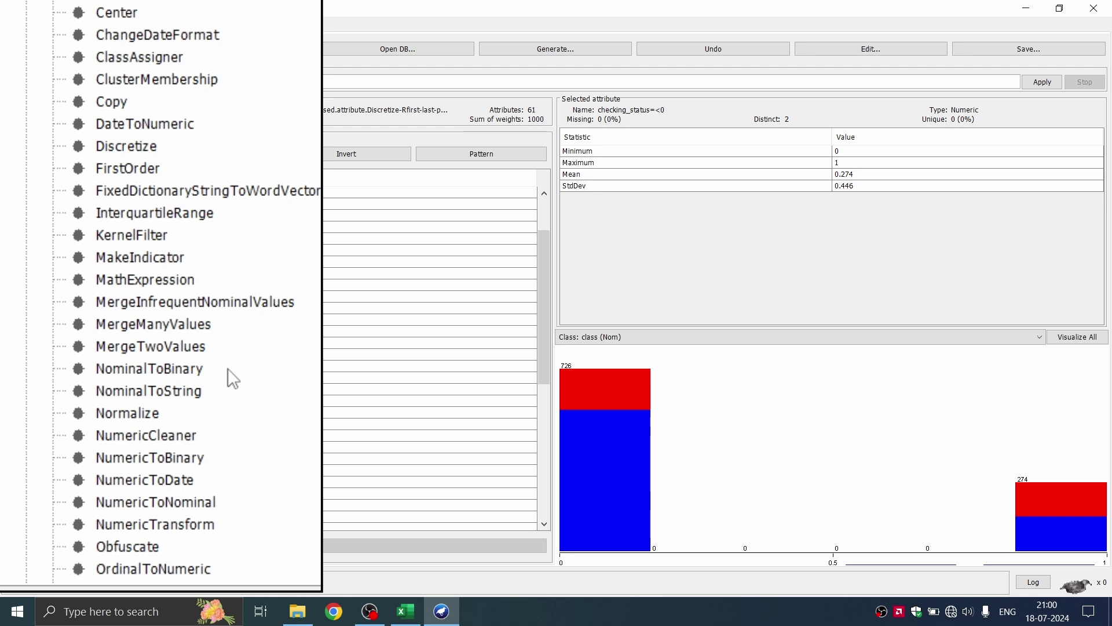
scroll(228, 371, down, 8)
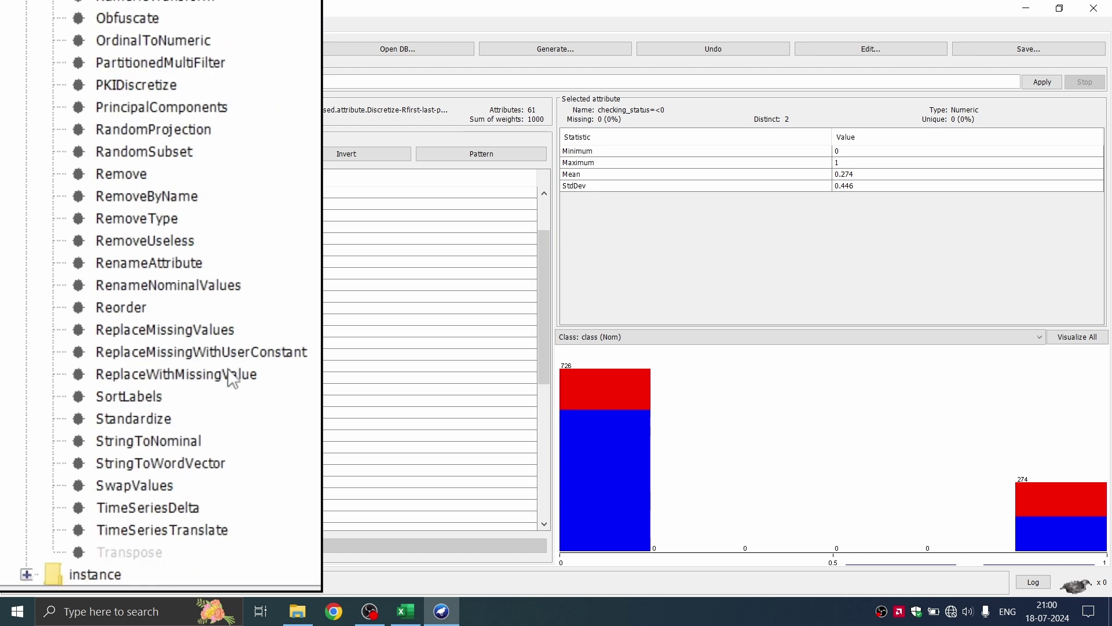
scroll(232, 380, up, 4)
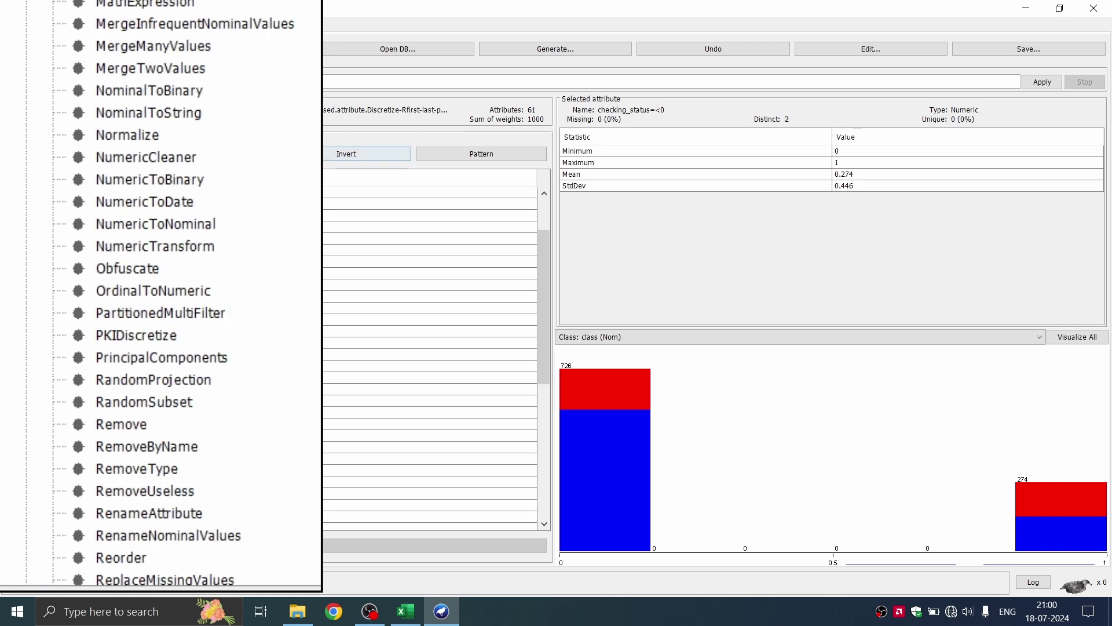
click(238, 452)
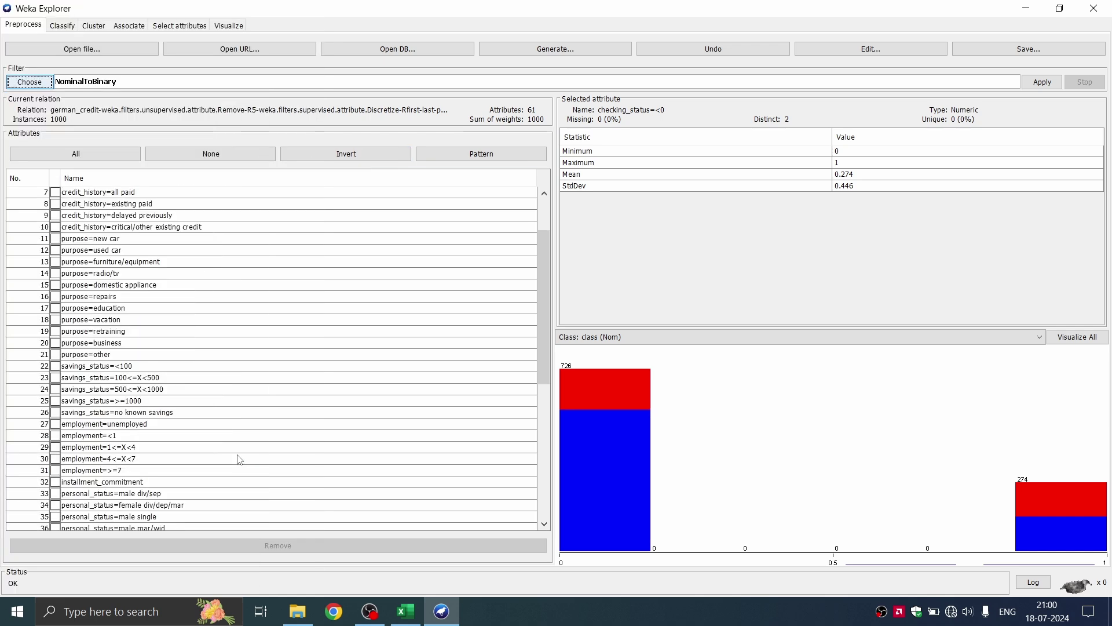